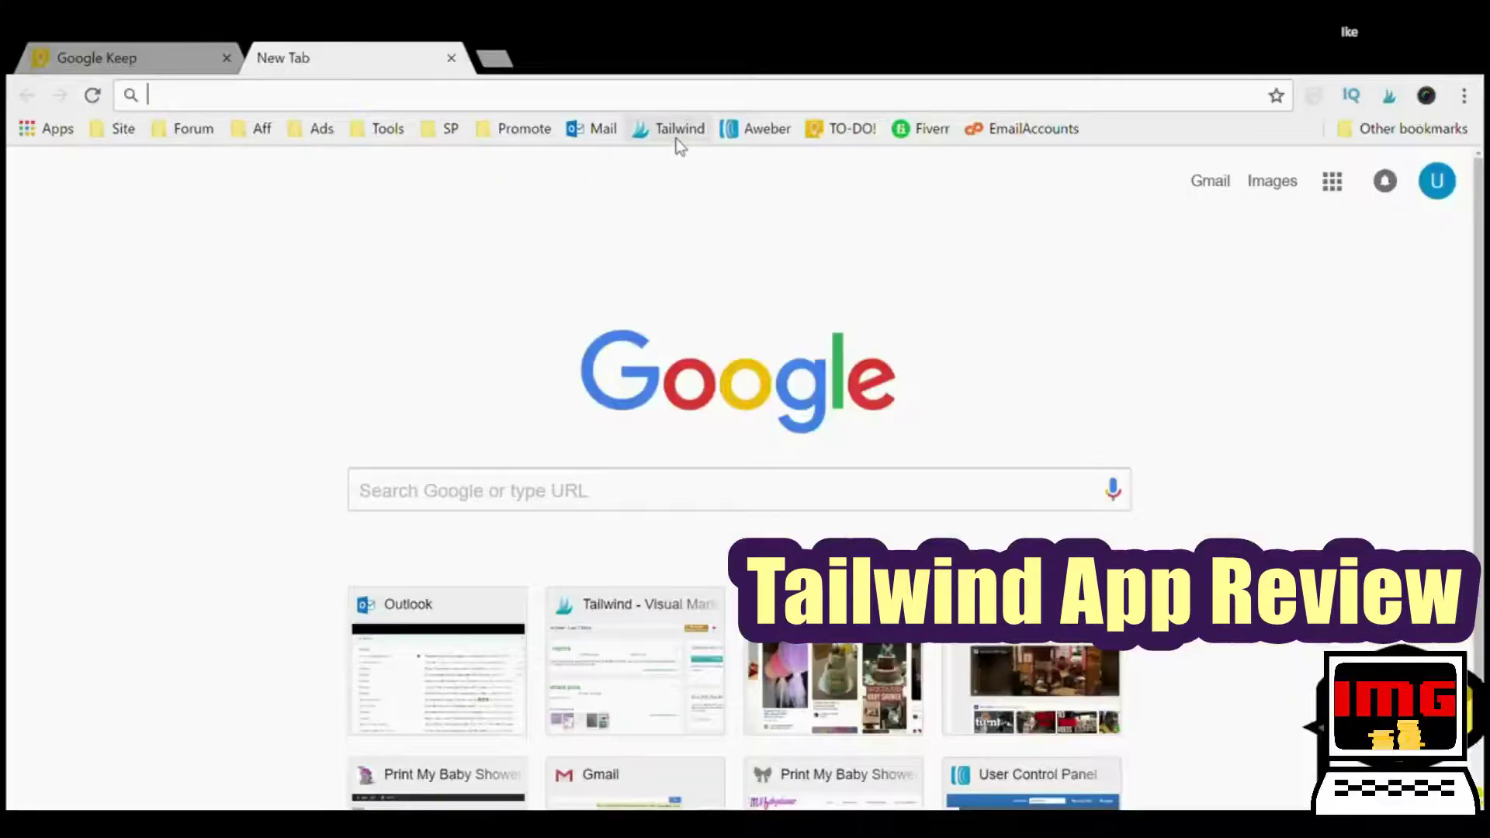
# Load the Tailwind dashboard from the browser bookmark to see the last 7 days' stats
pyautogui.click(677, 133)
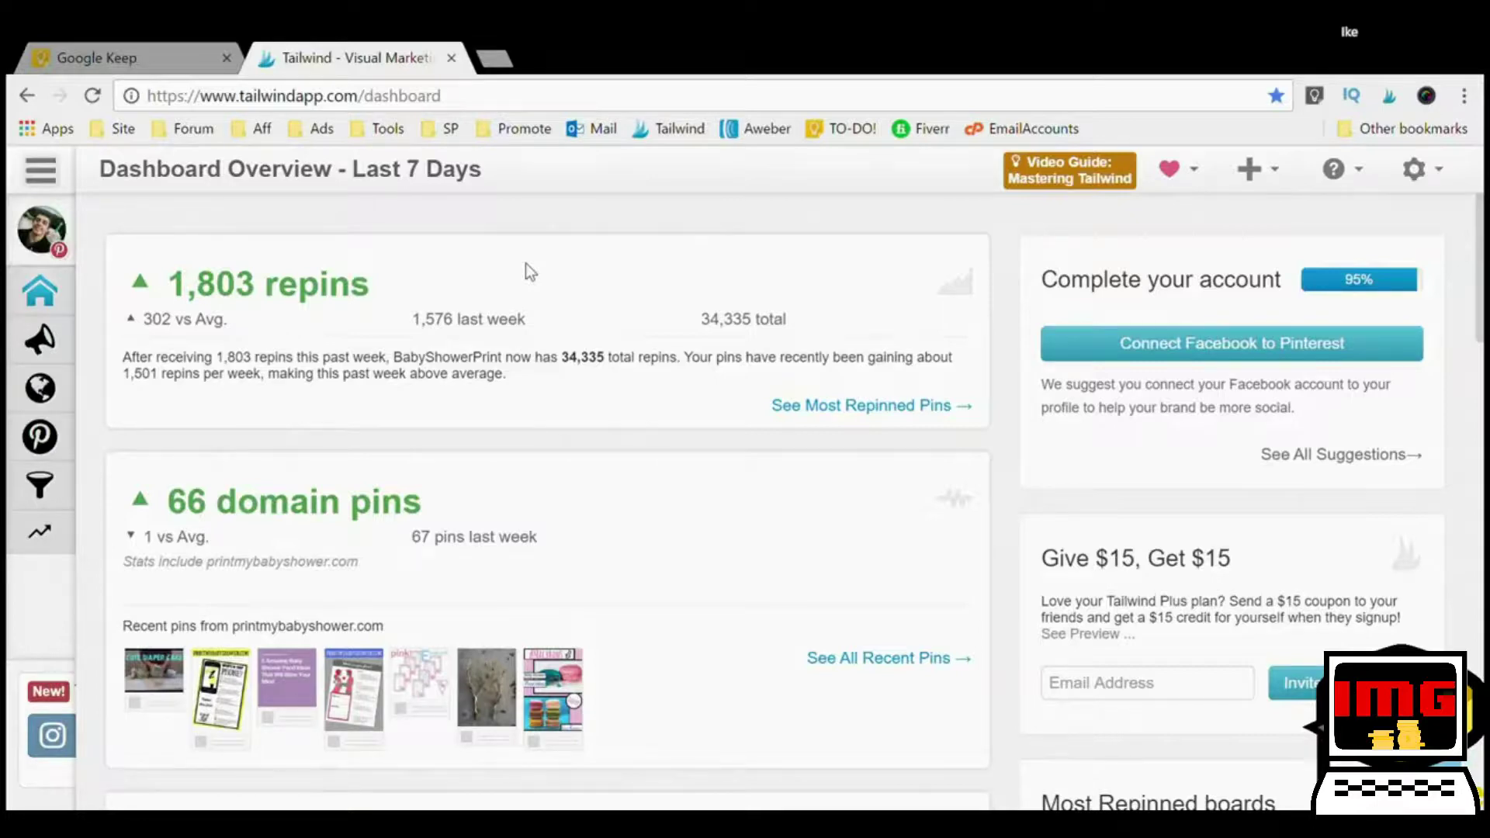
# Go to Publish > Scheduled Pins, then open the Weekly Pinning Schedule page
pyautogui.moveTo(43, 342)
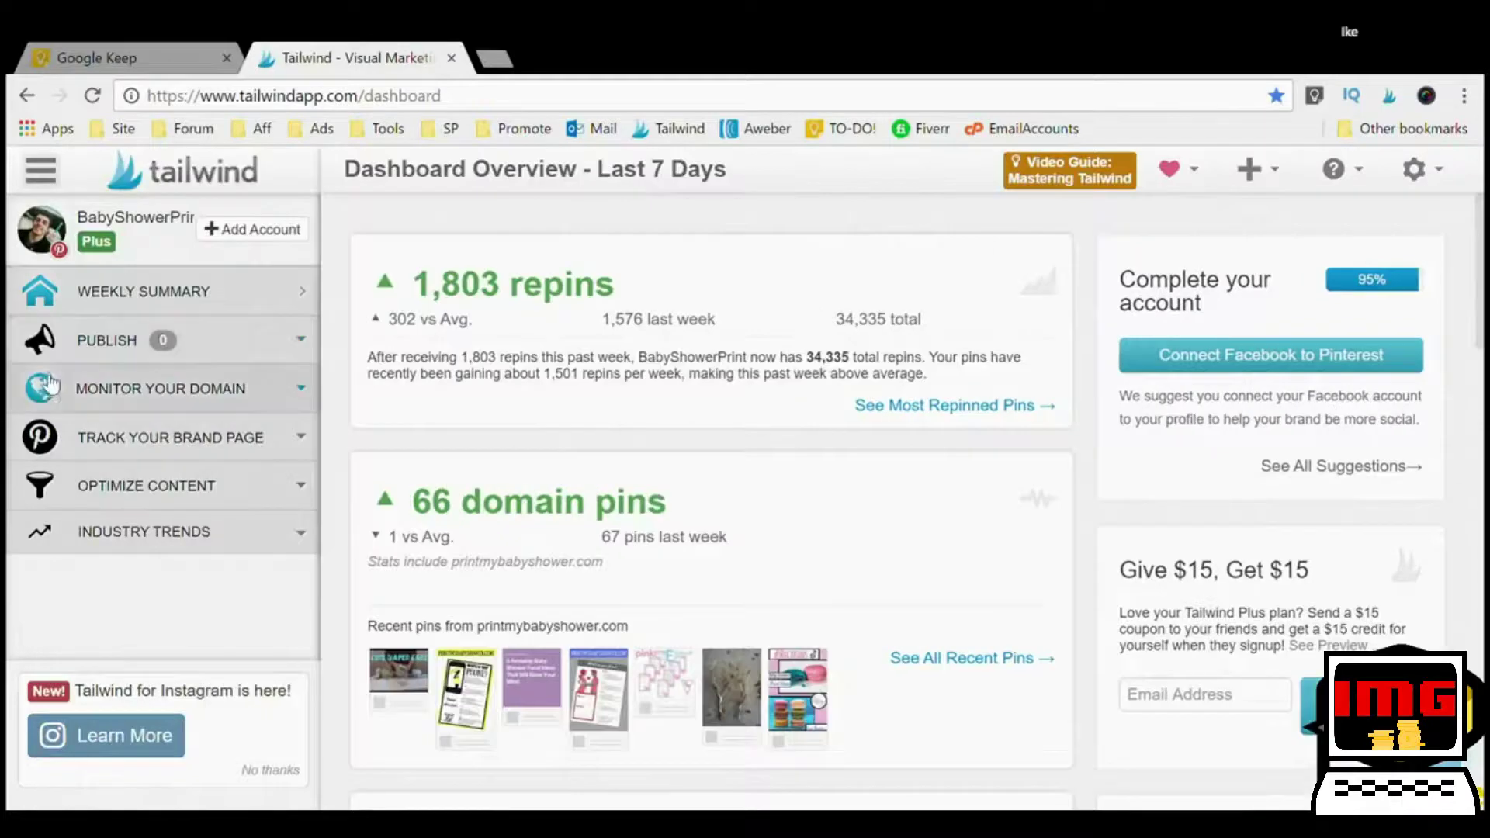
pyautogui.click(93, 341)
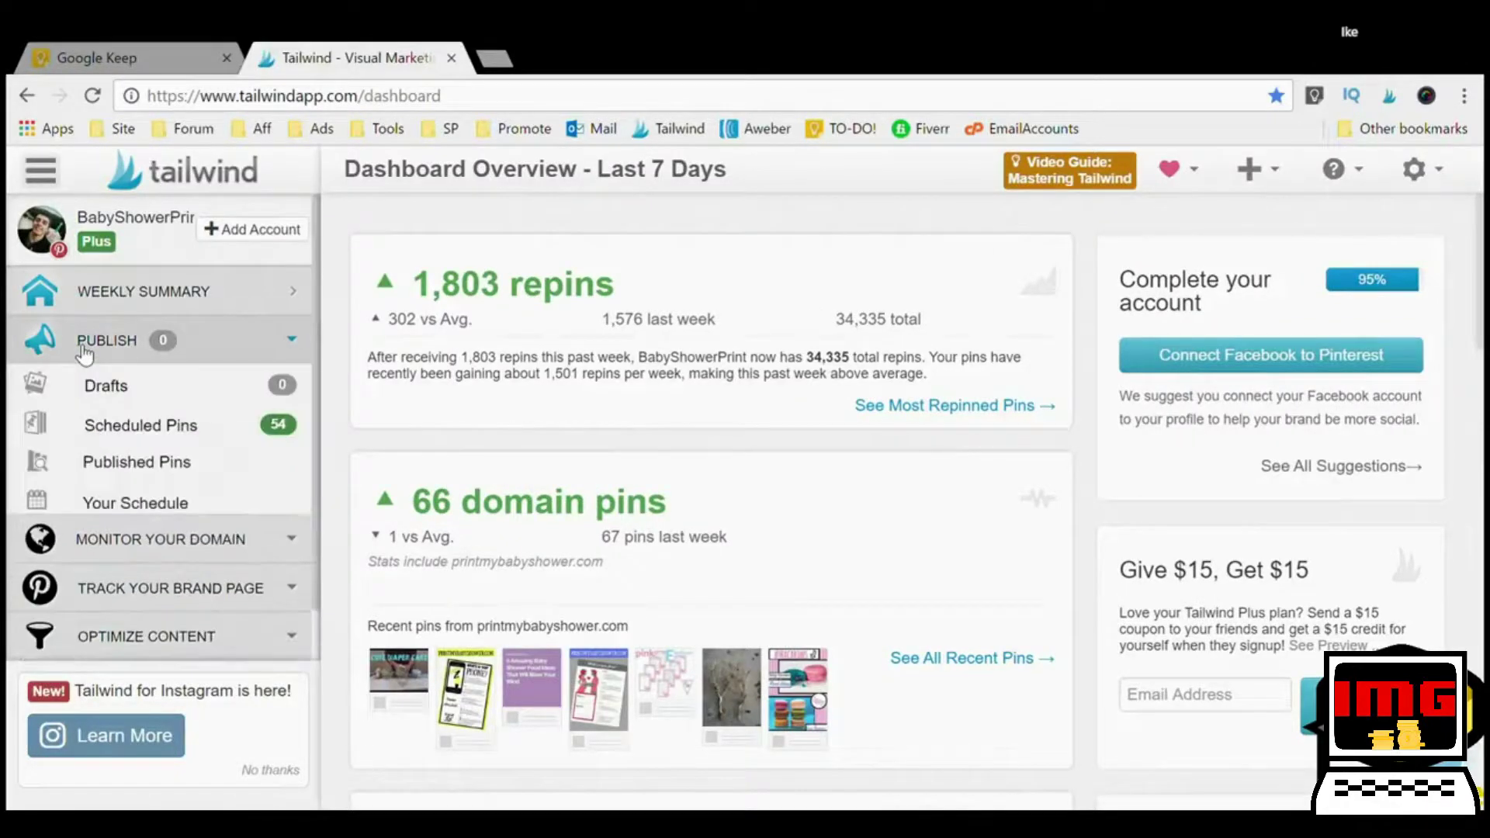
pyautogui.click(120, 429)
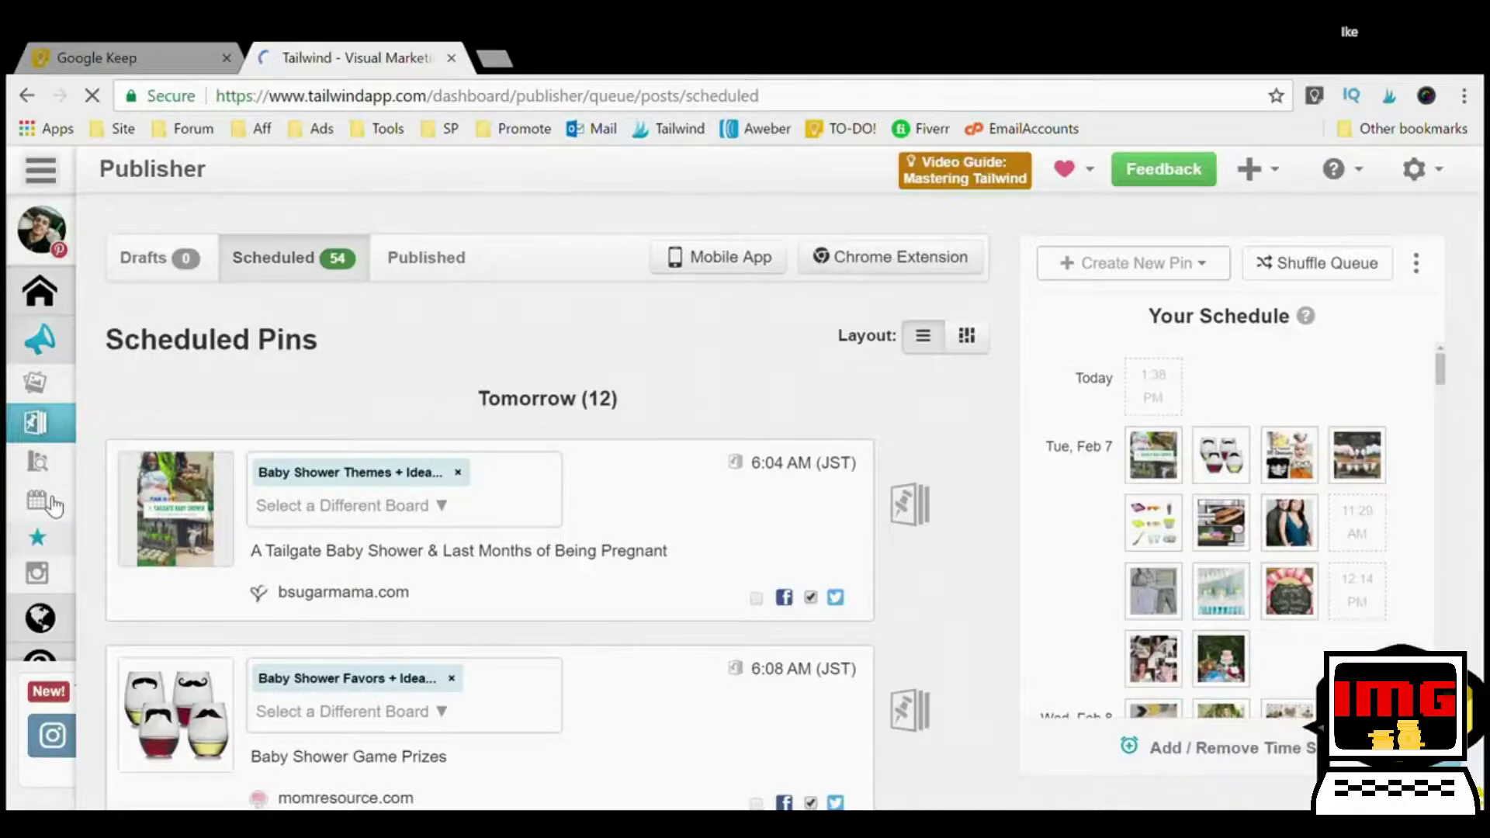
pyautogui.moveTo(109, 502)
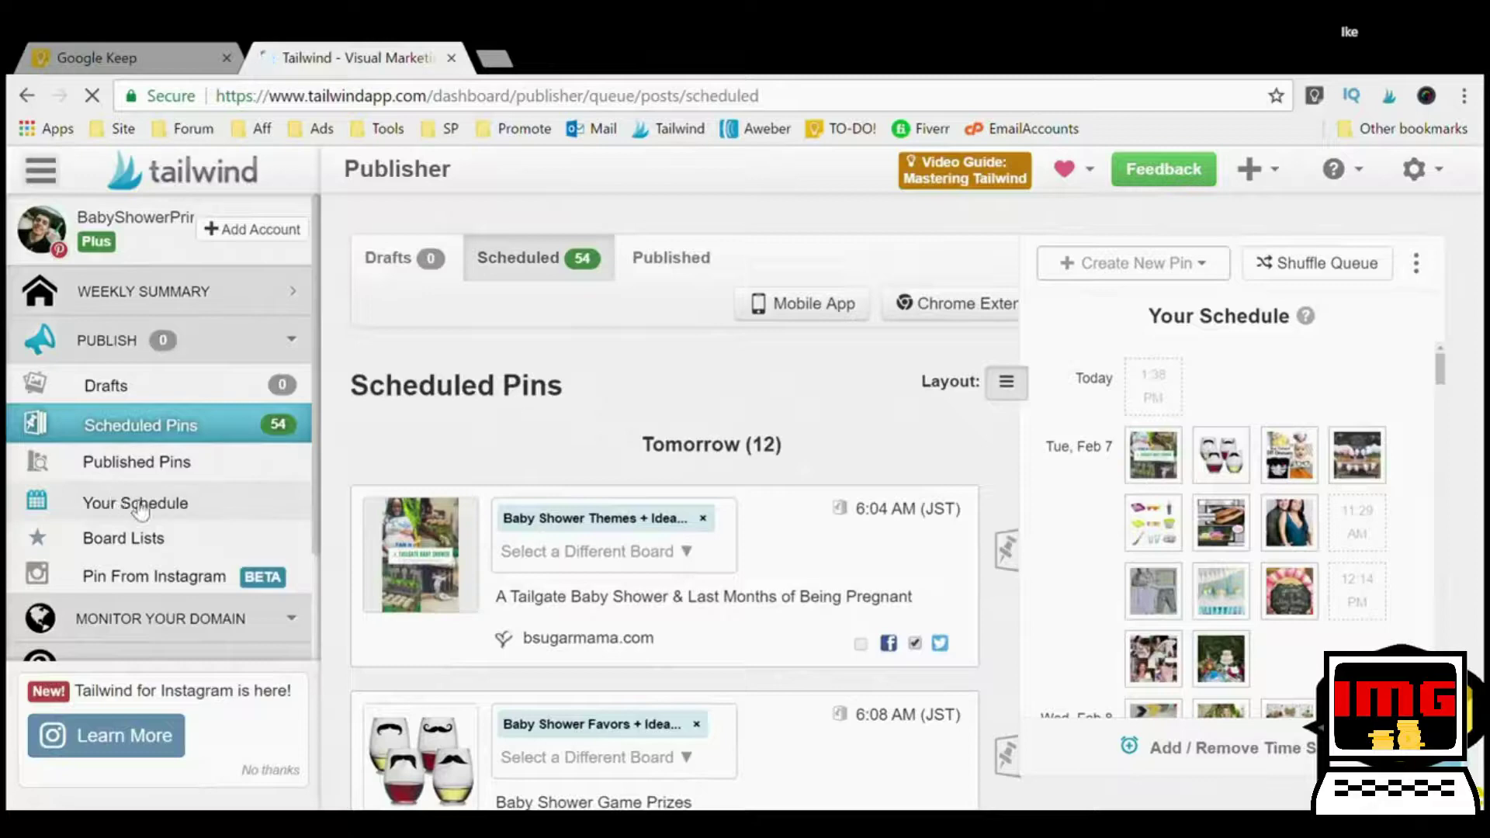
pyautogui.click(181, 508)
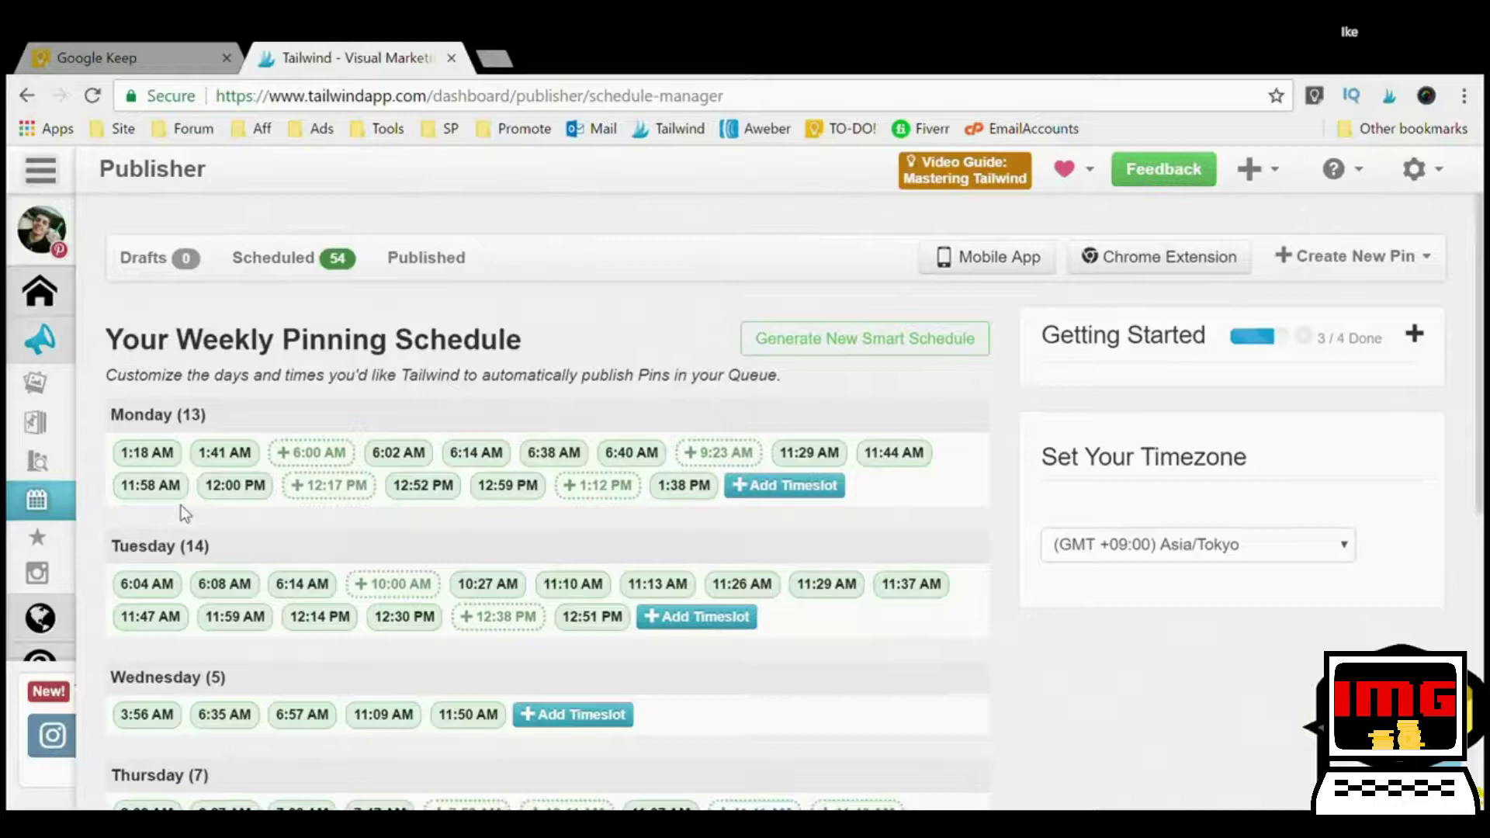
# Scroll through the Monday–Sunday timeslots, from Monday's 13 to Sunday's 11, and back up
pyautogui.scroll(-2, 515, 551)
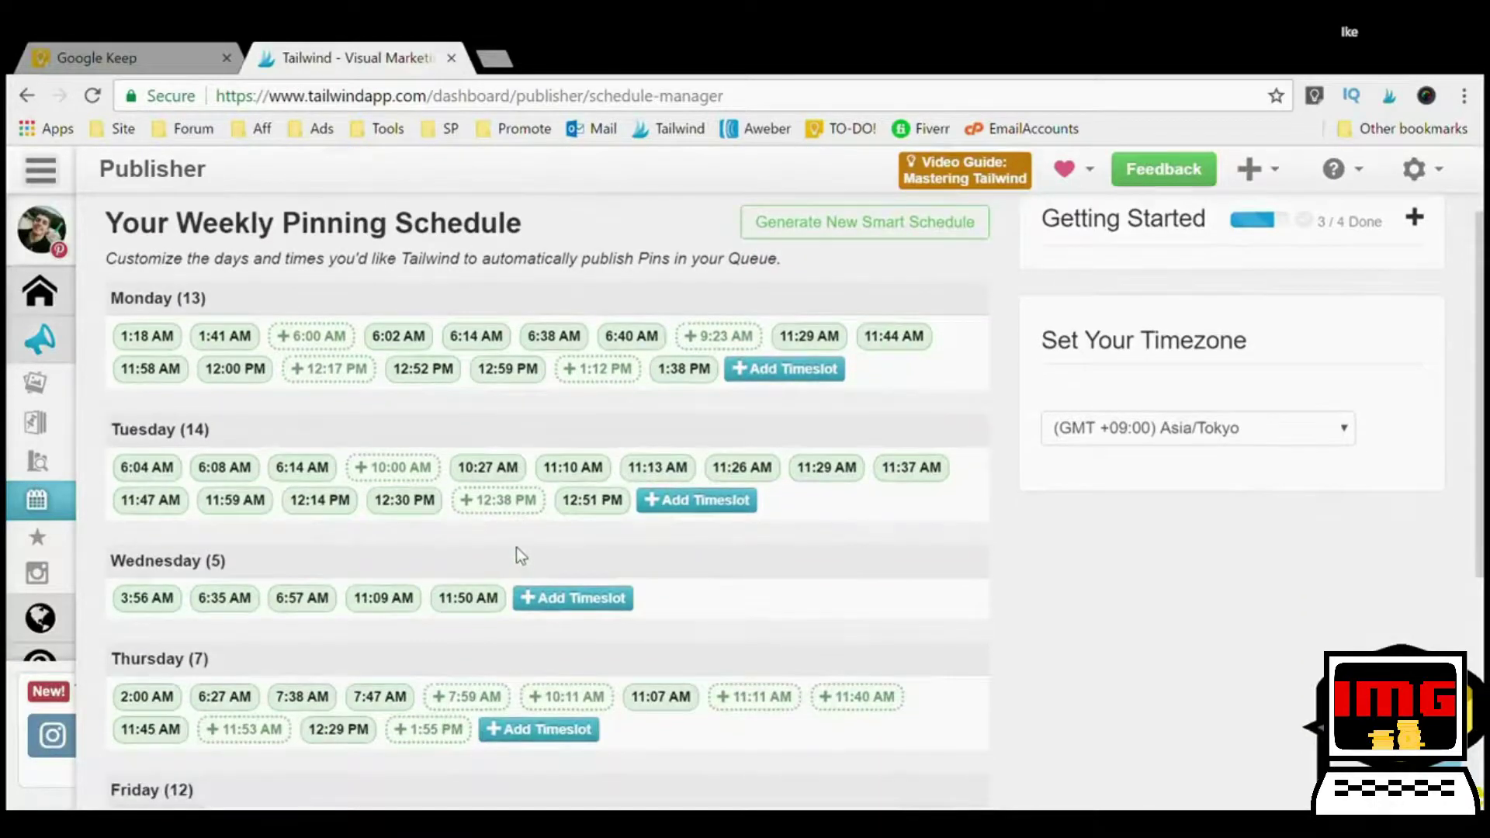
pyautogui.scroll(-5, 93, 583)
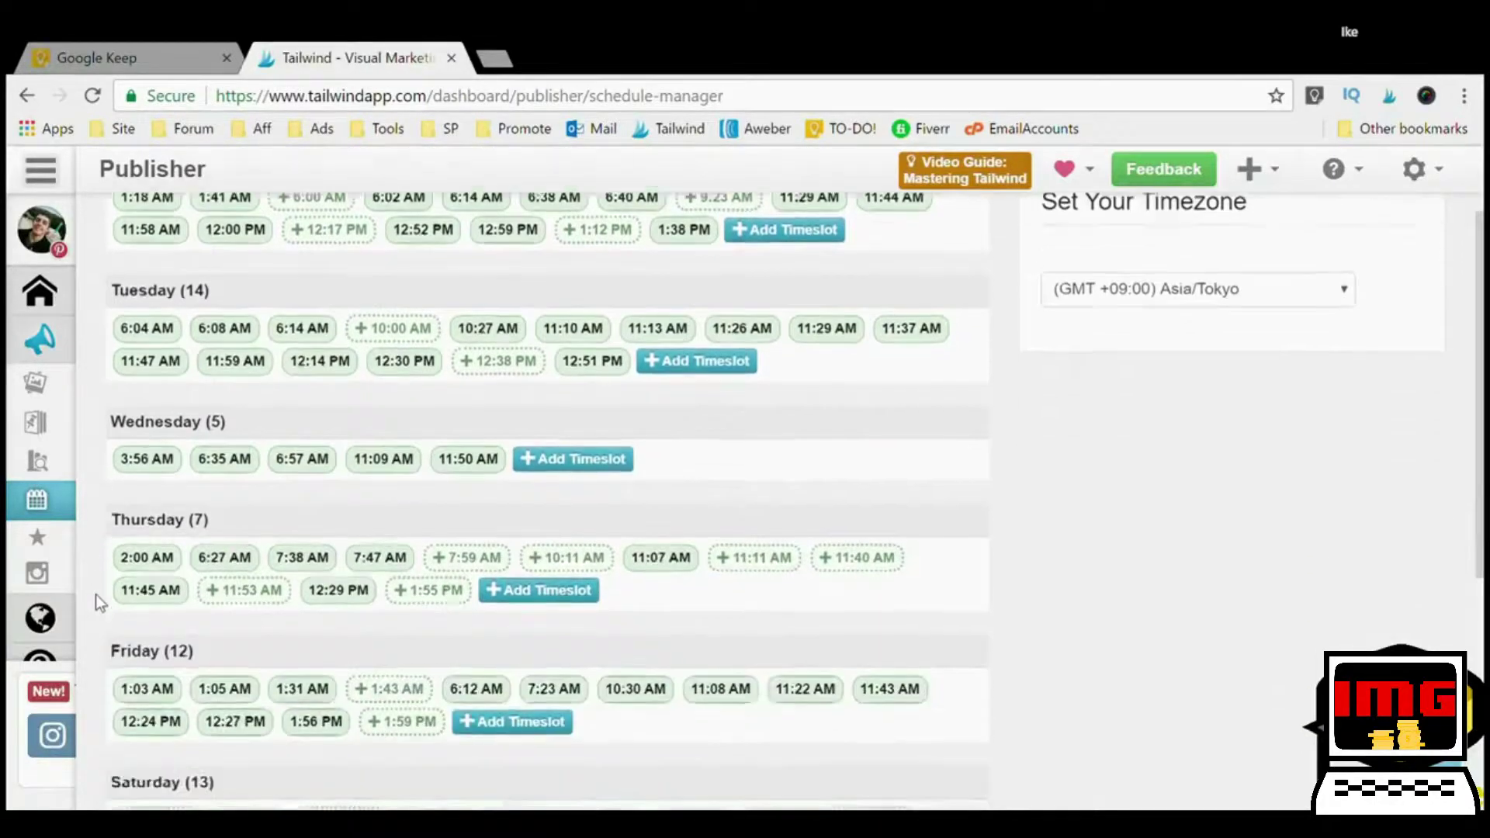
pyautogui.scroll(-1, 101, 594)
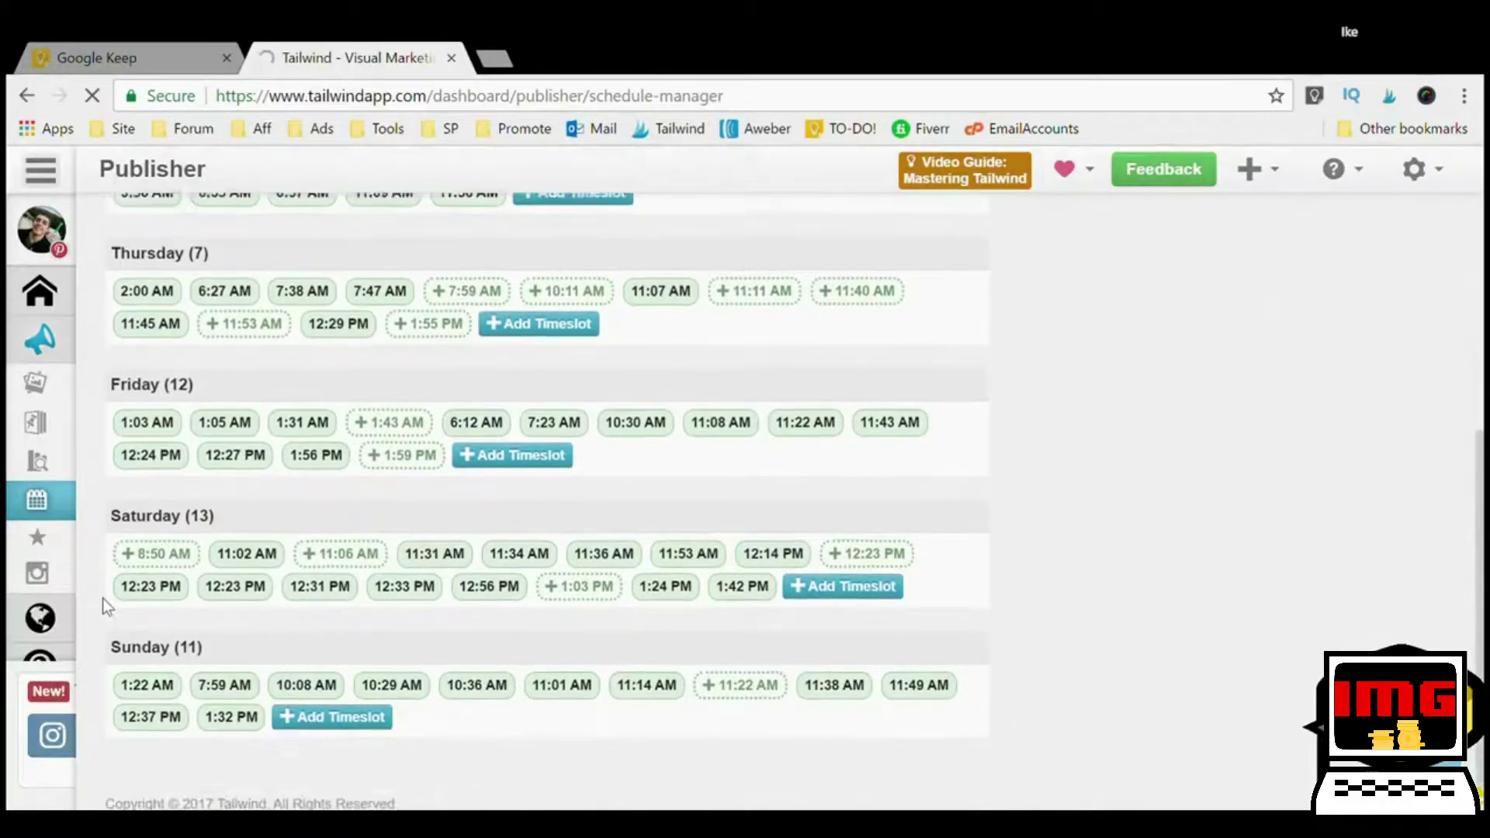
pyautogui.scroll(5, 103, 597)
pyautogui.scroll(3, 102, 598)
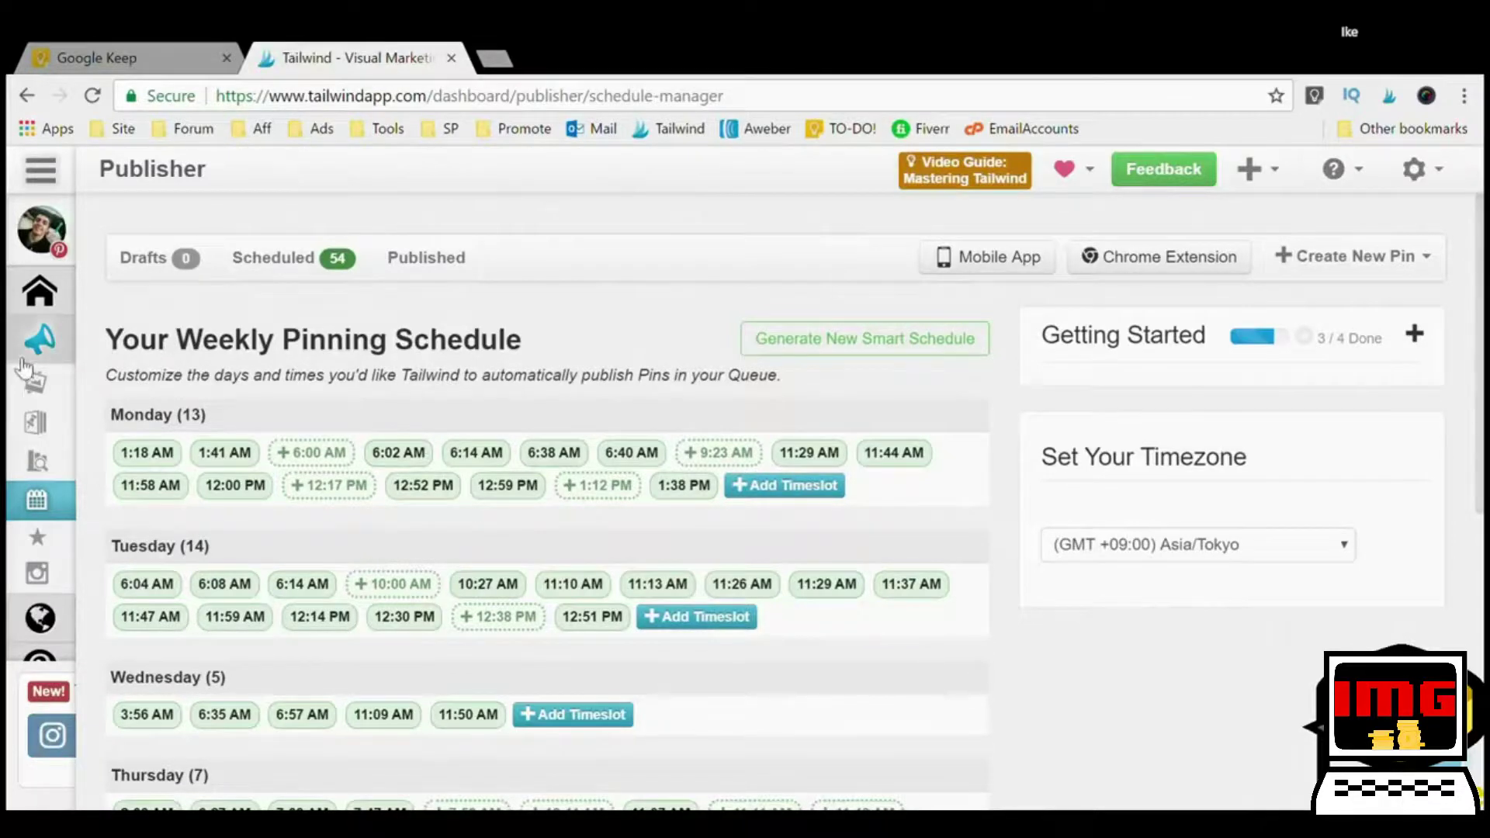
pyautogui.moveTo(32, 419)
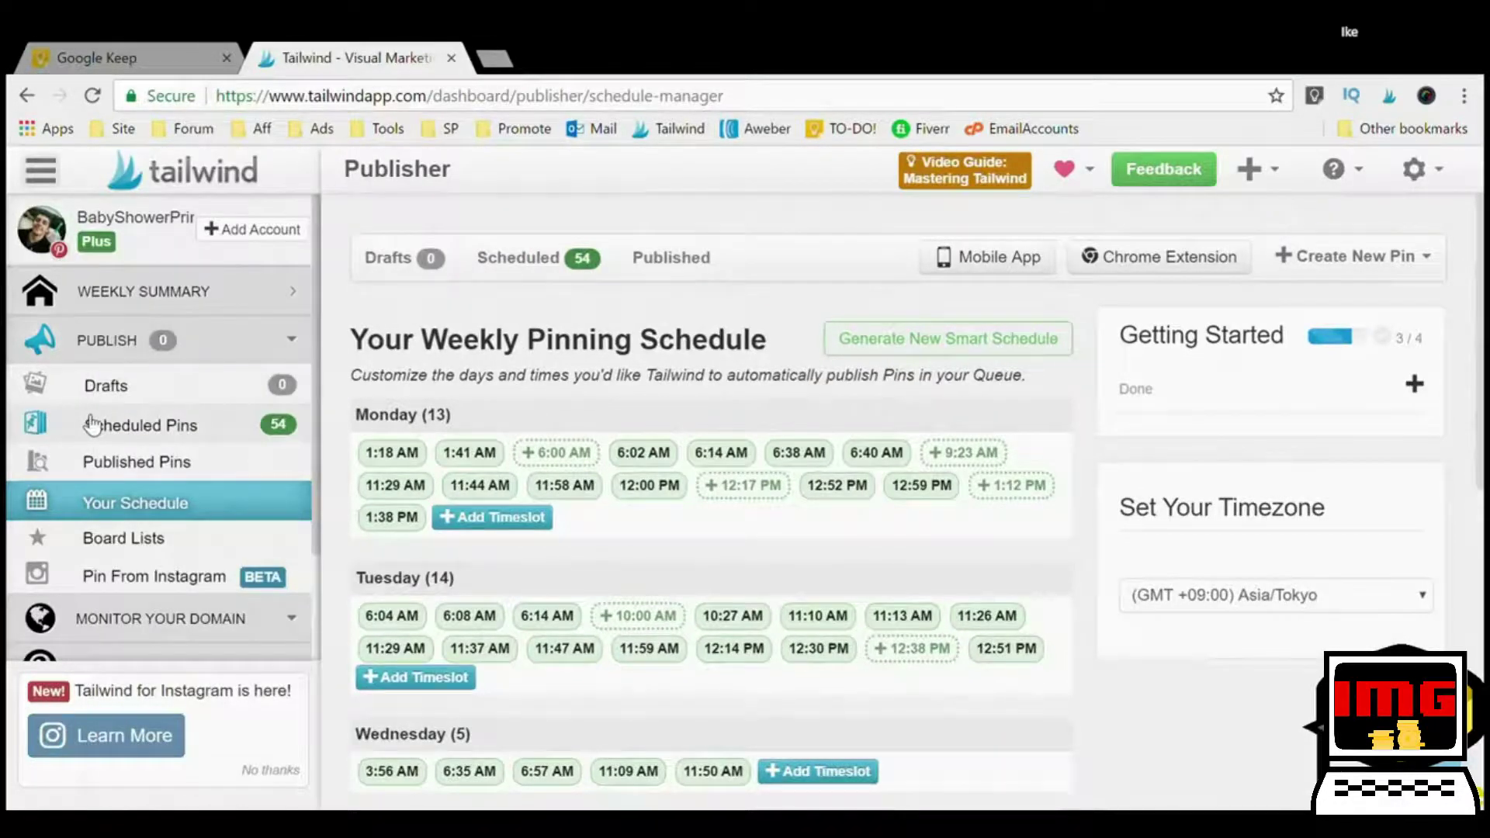
# Return to the Scheduled Pins list and review the 54 queued pins and schedule panel
pyautogui.click(92, 425)
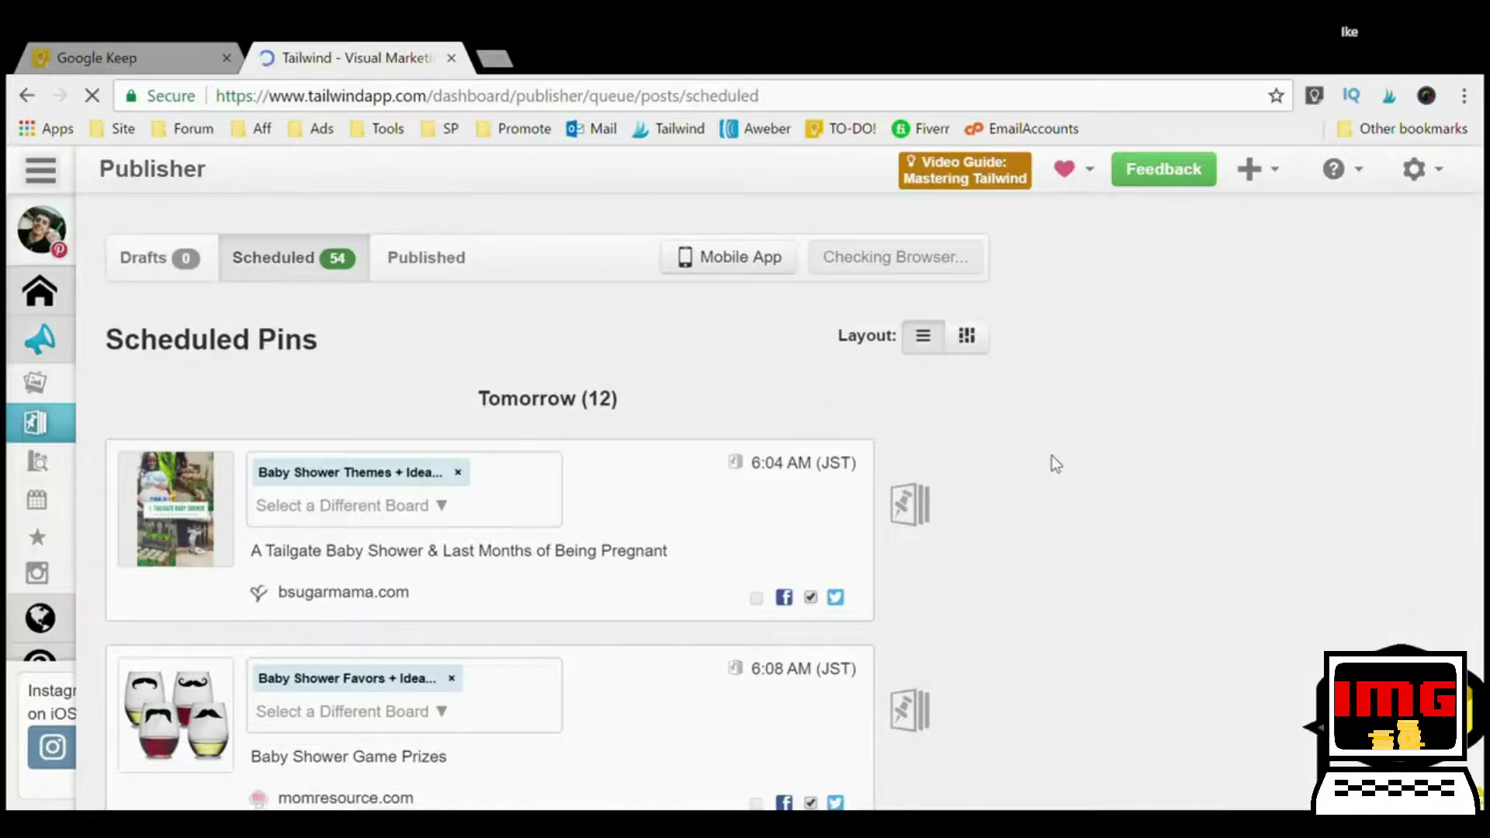
pyautogui.scroll(-5, 1286, 385)
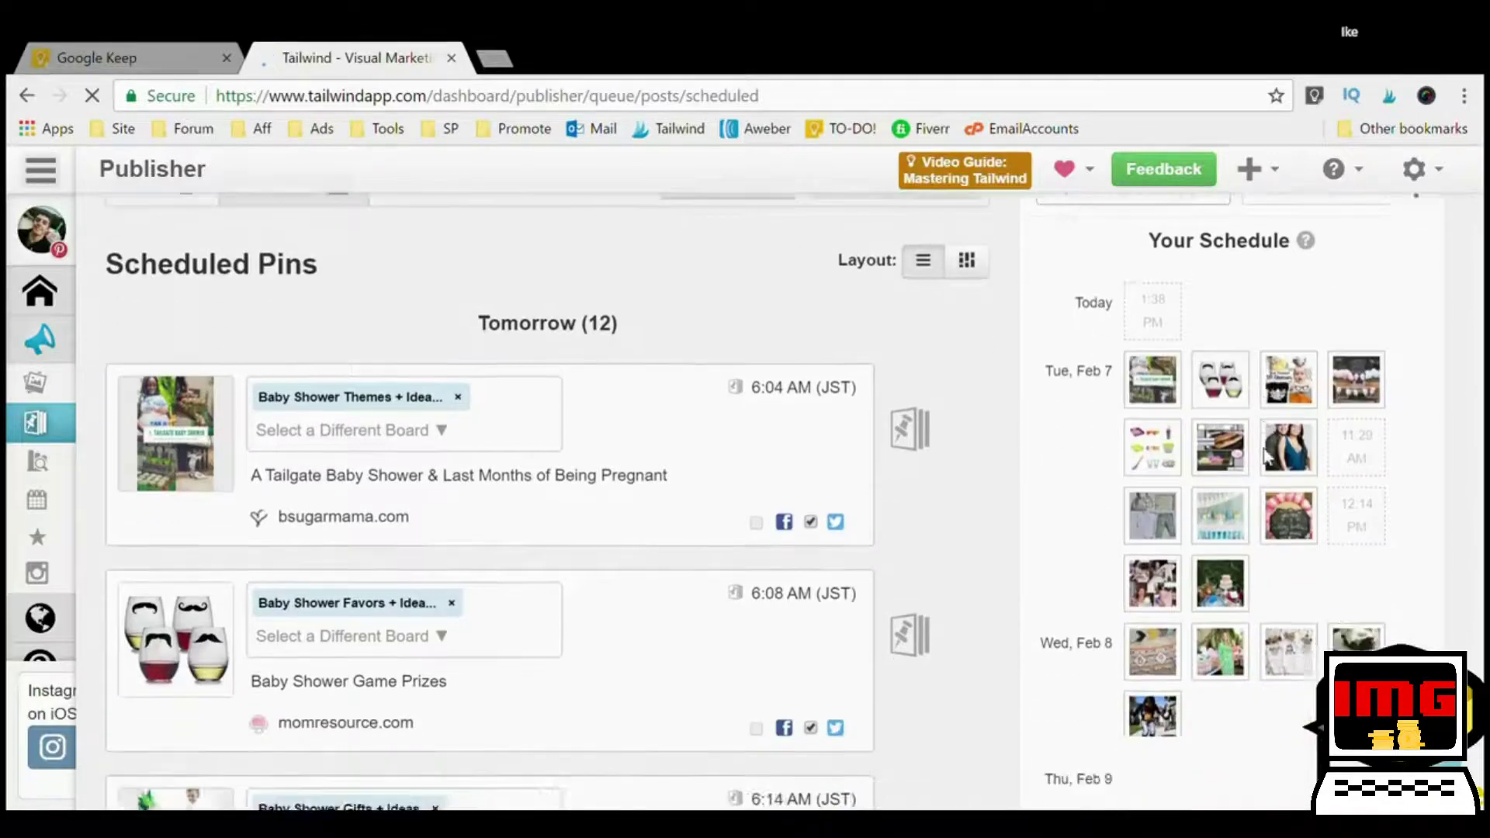
pyautogui.scroll(-2, 1217, 464)
pyautogui.moveTo(1216, 464)
pyautogui.scroll(2, 1217, 464)
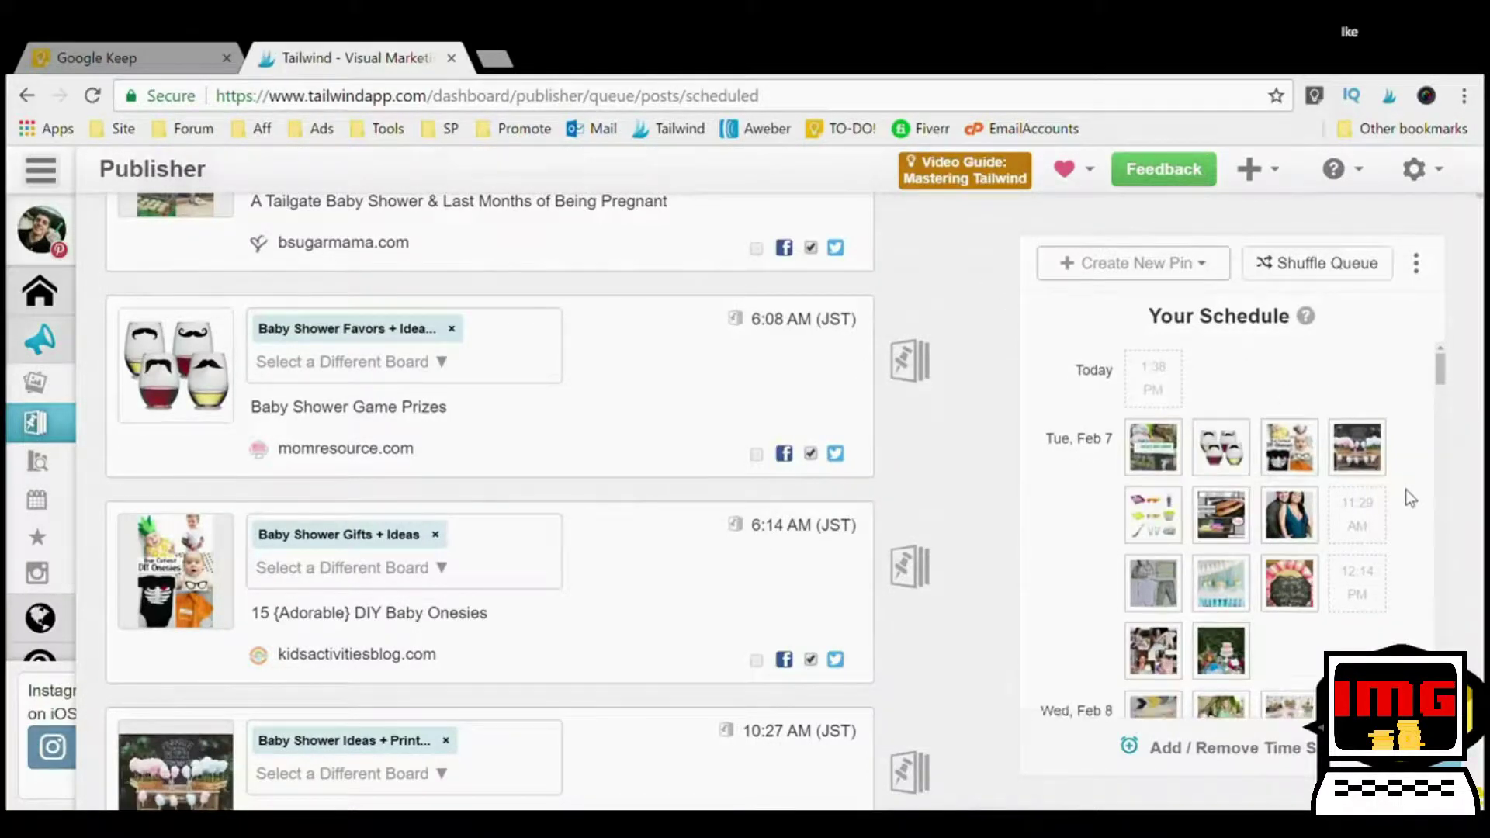
pyautogui.scroll(-10, 1406, 488)
pyautogui.scroll(-5, 1405, 488)
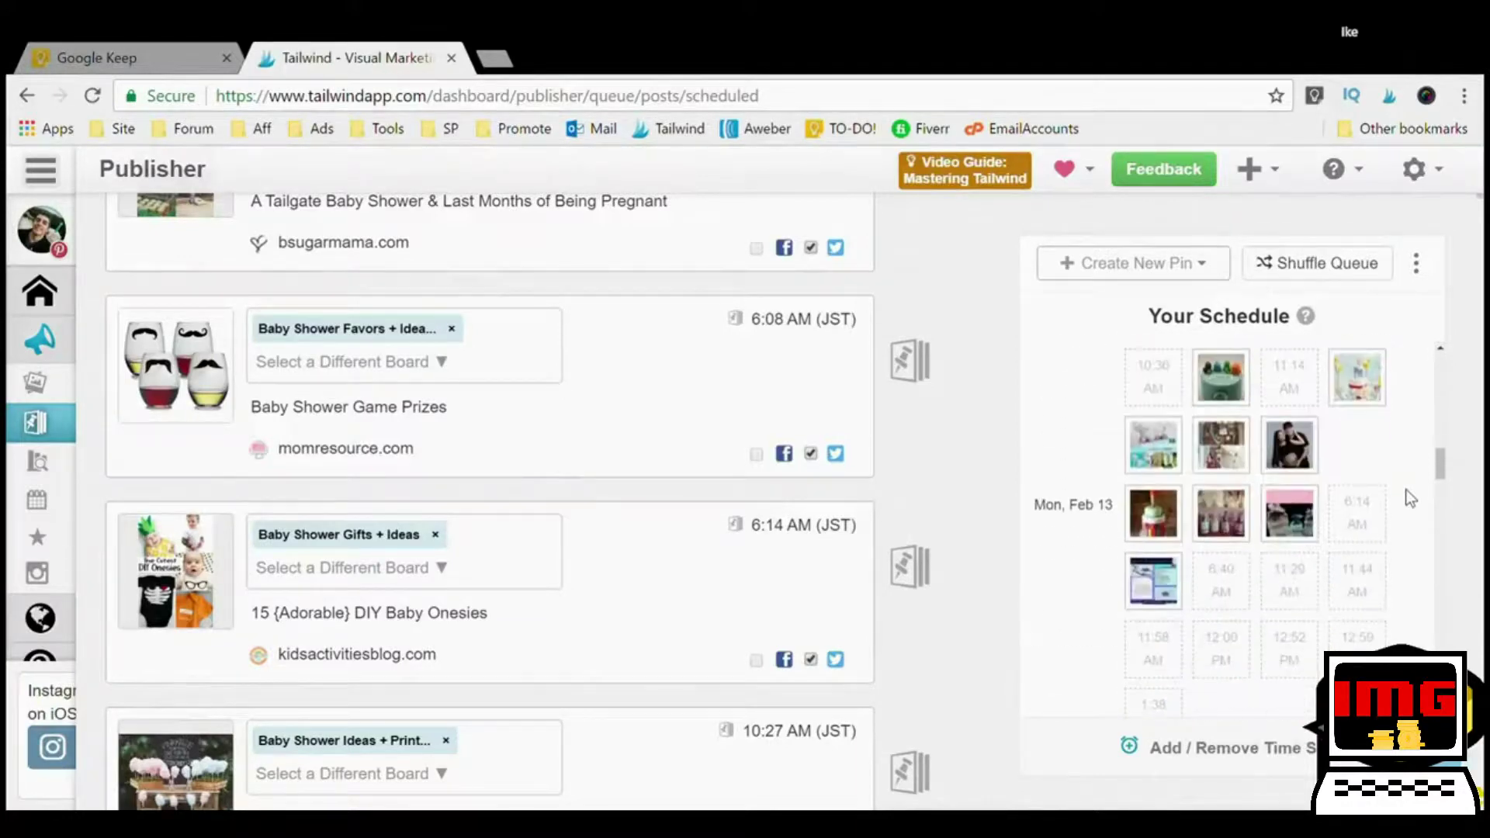
pyautogui.scroll(15, 1404, 488)
pyautogui.scroll(5, 1404, 489)
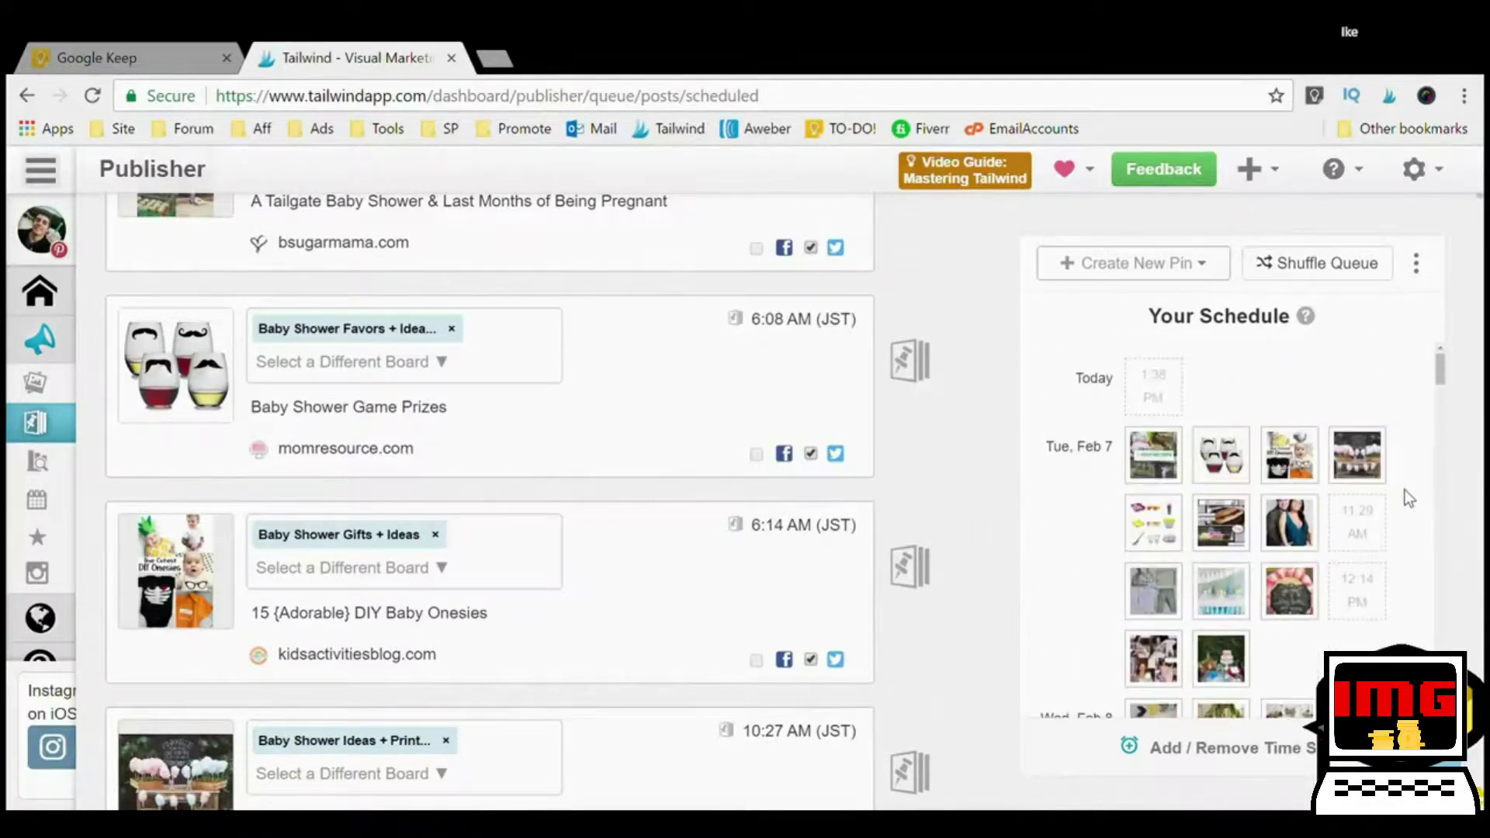
pyautogui.scroll(-2, 1404, 490)
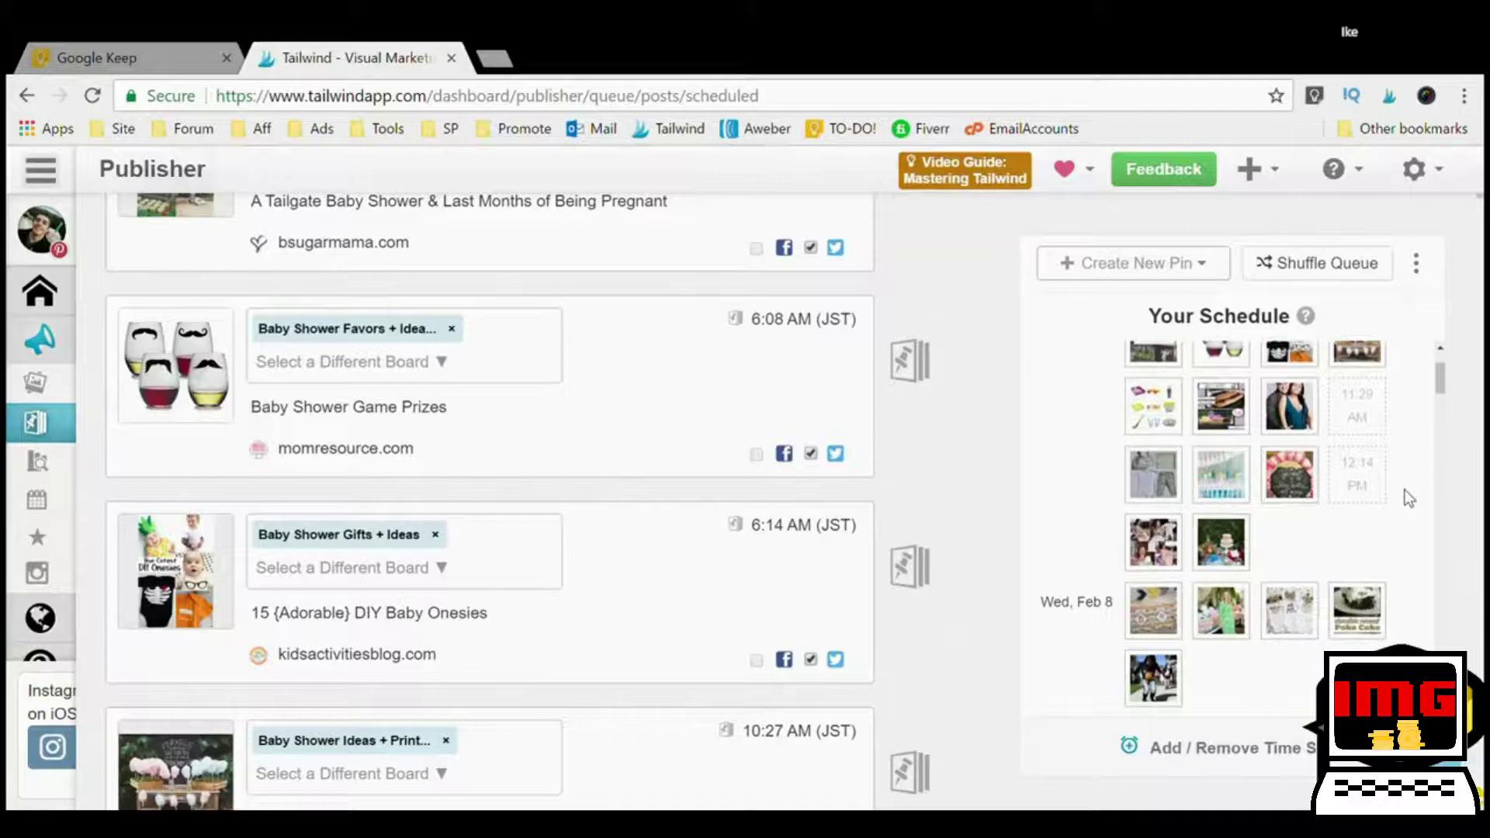
pyautogui.scroll(2, 1404, 490)
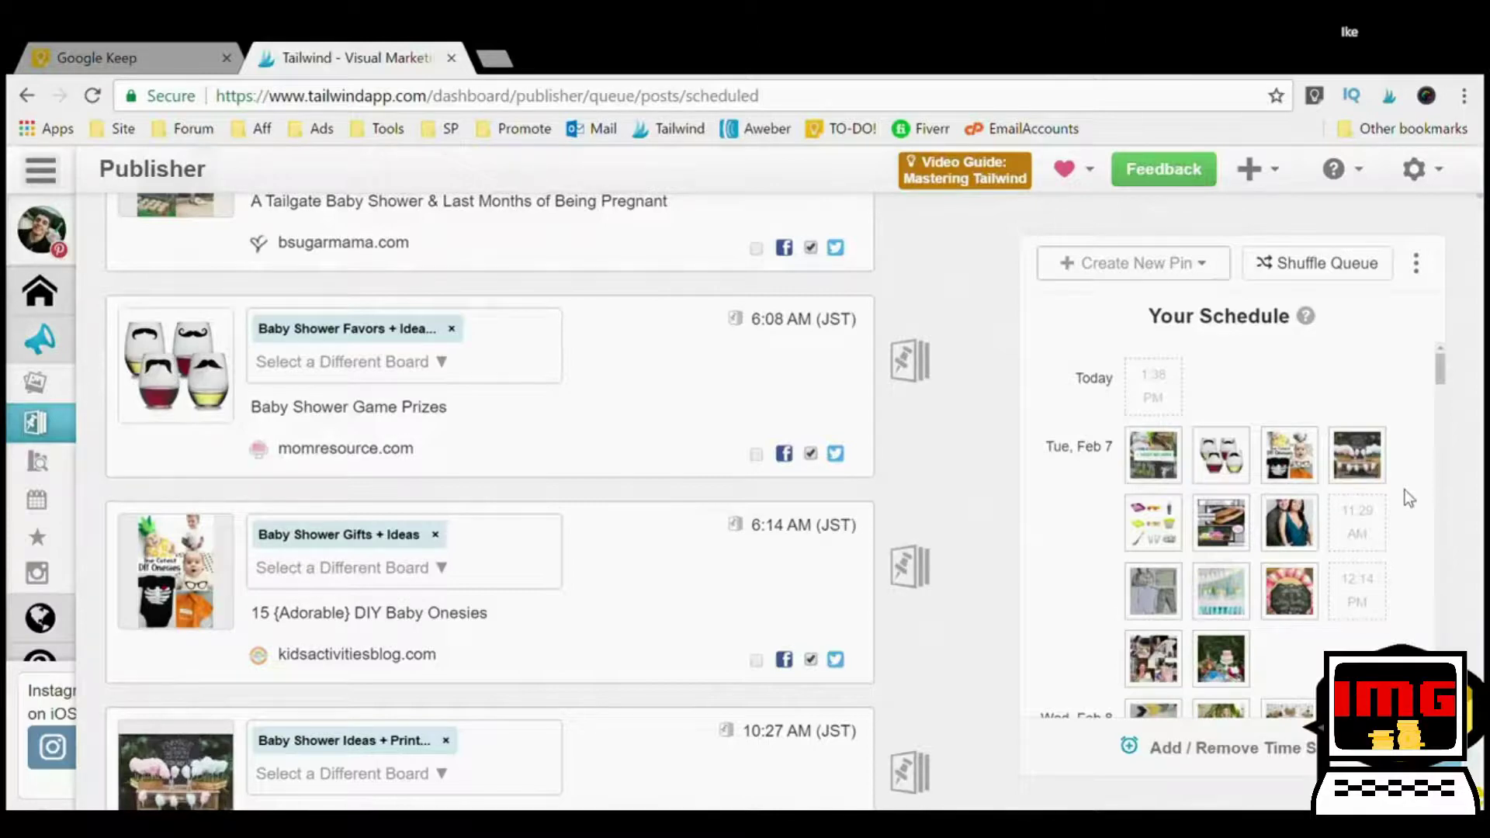
# Open the Drafts page of suggested pins and browse through the cards
pyautogui.click(48, 380)
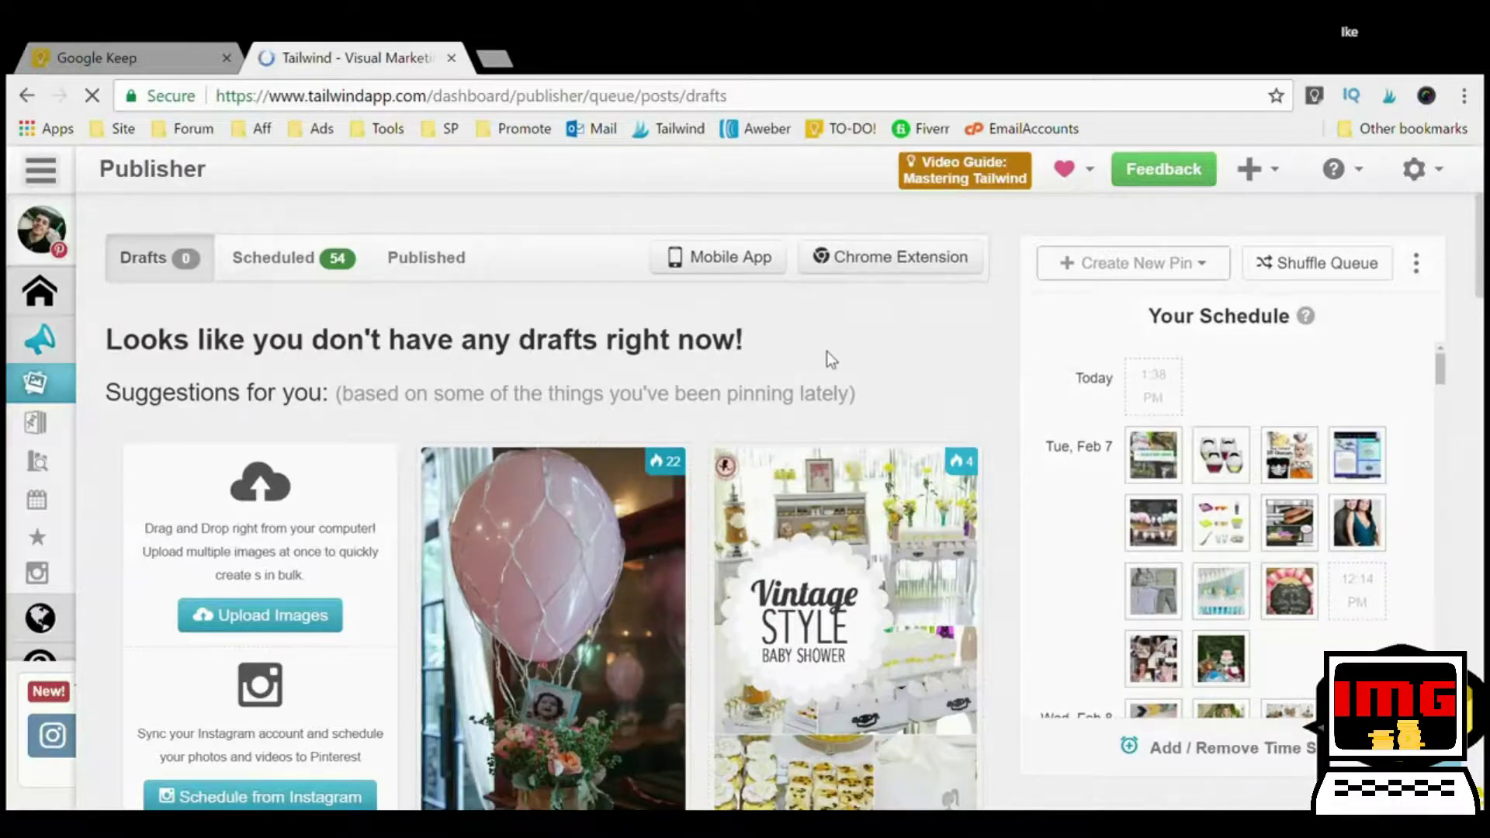
pyautogui.scroll(-3, 692, 458)
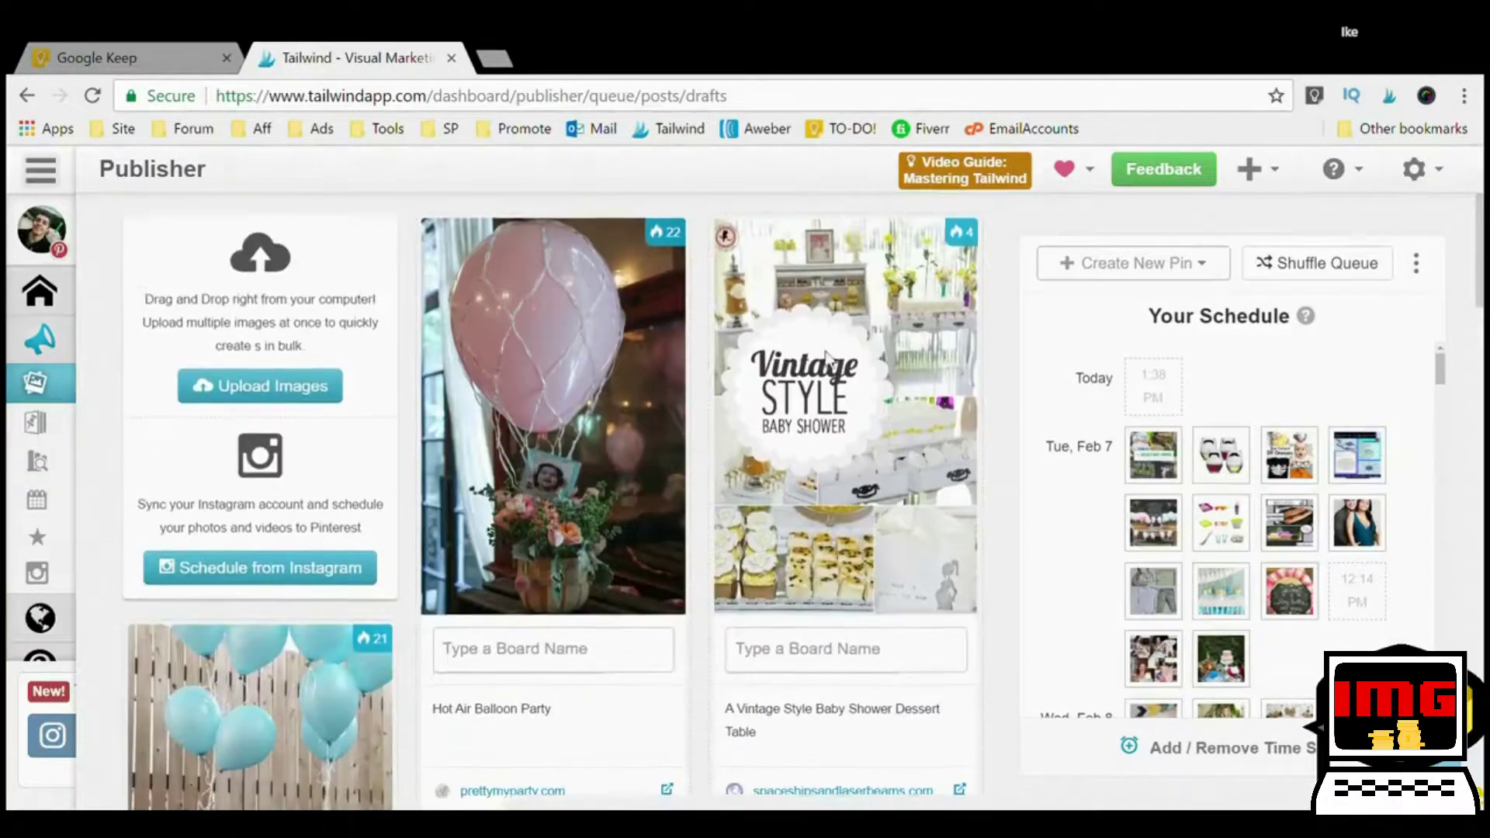
pyautogui.scroll(-3, 692, 458)
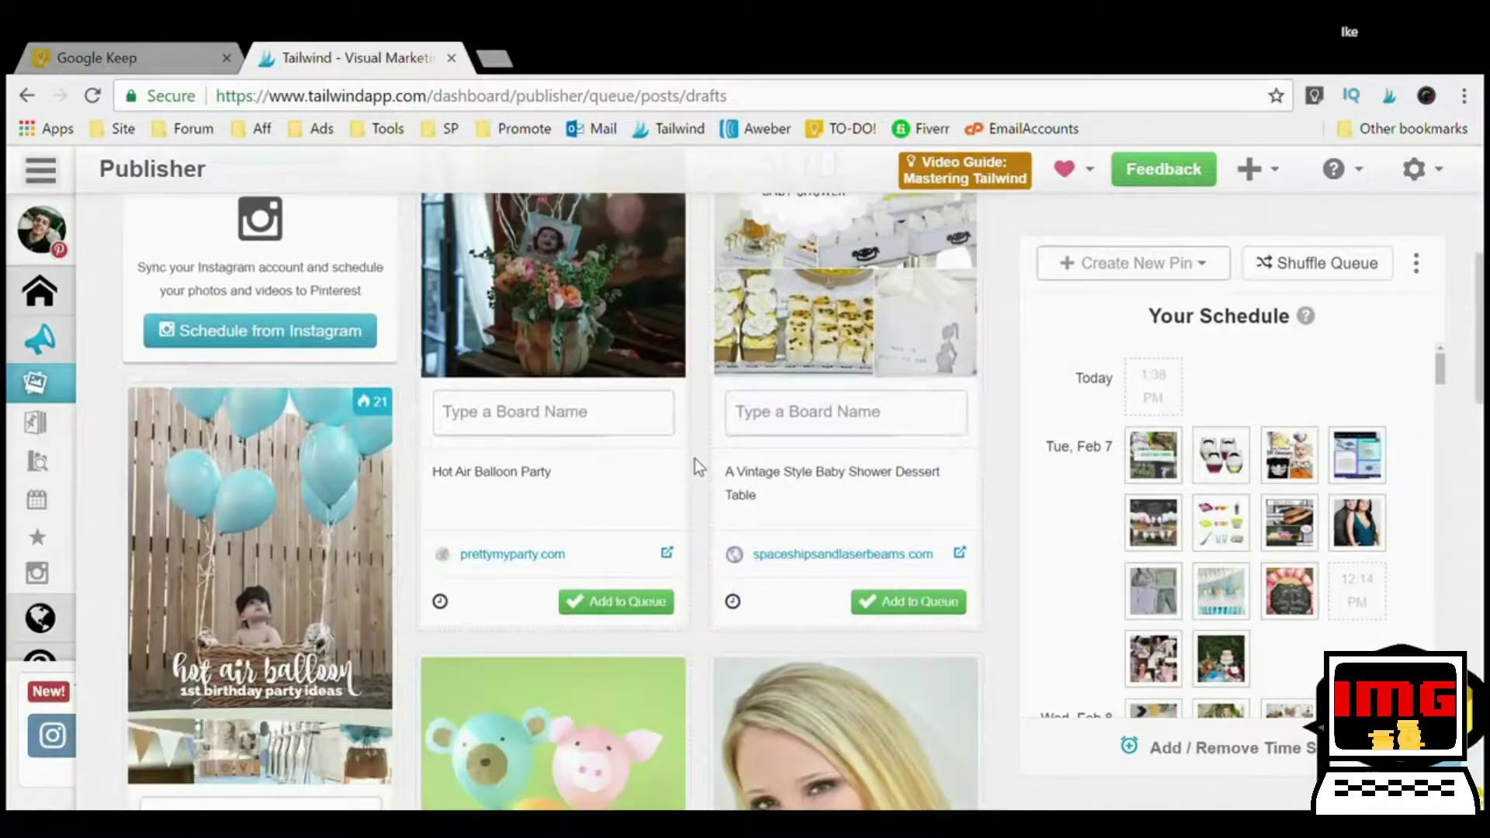
pyautogui.scroll(-7, 695, 458)
pyautogui.scroll(4, 695, 459)
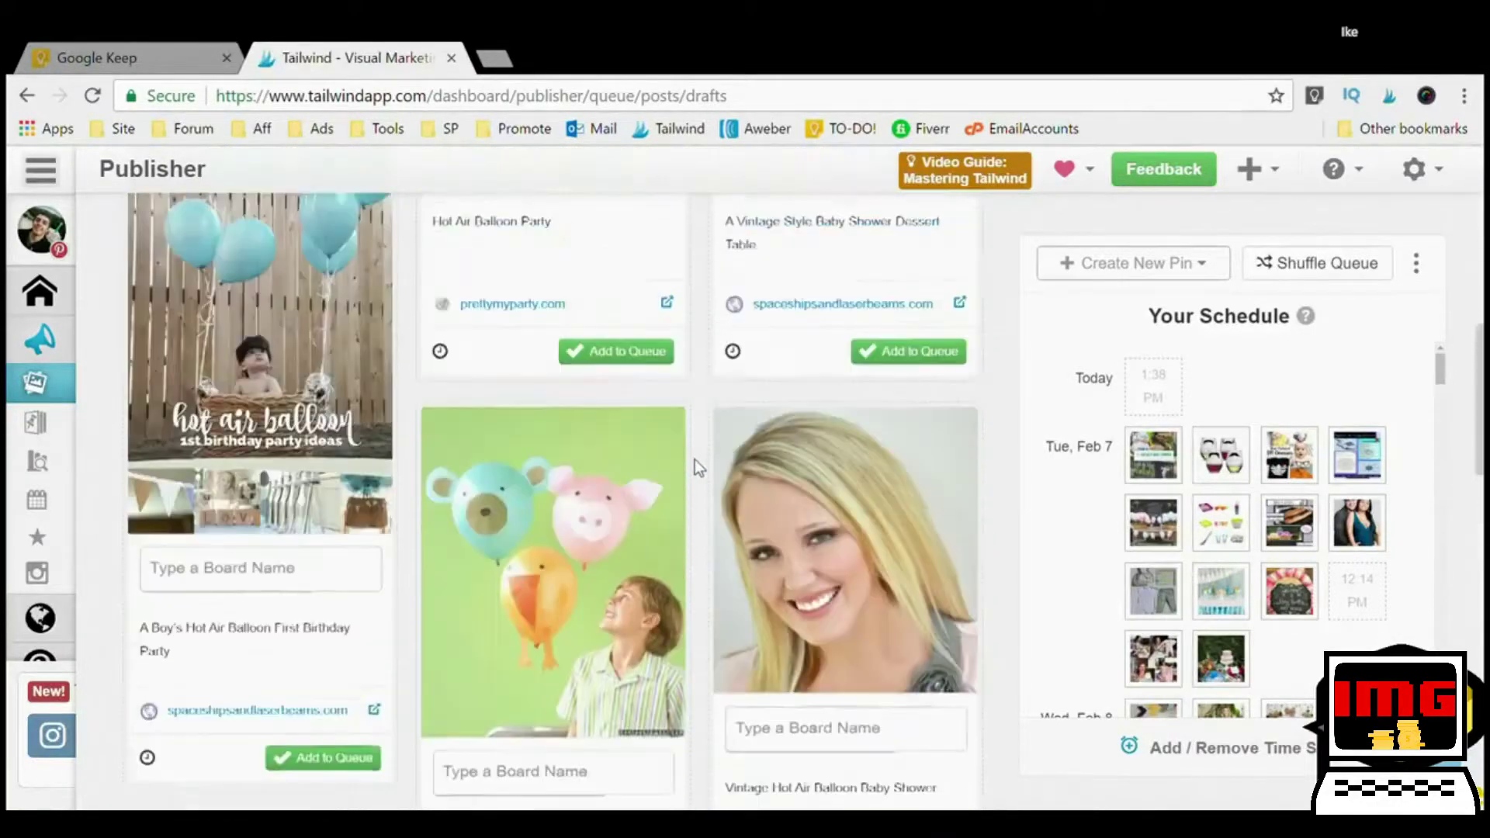
pyautogui.scroll(2, 695, 459)
pyautogui.scroll(-6, 696, 462)
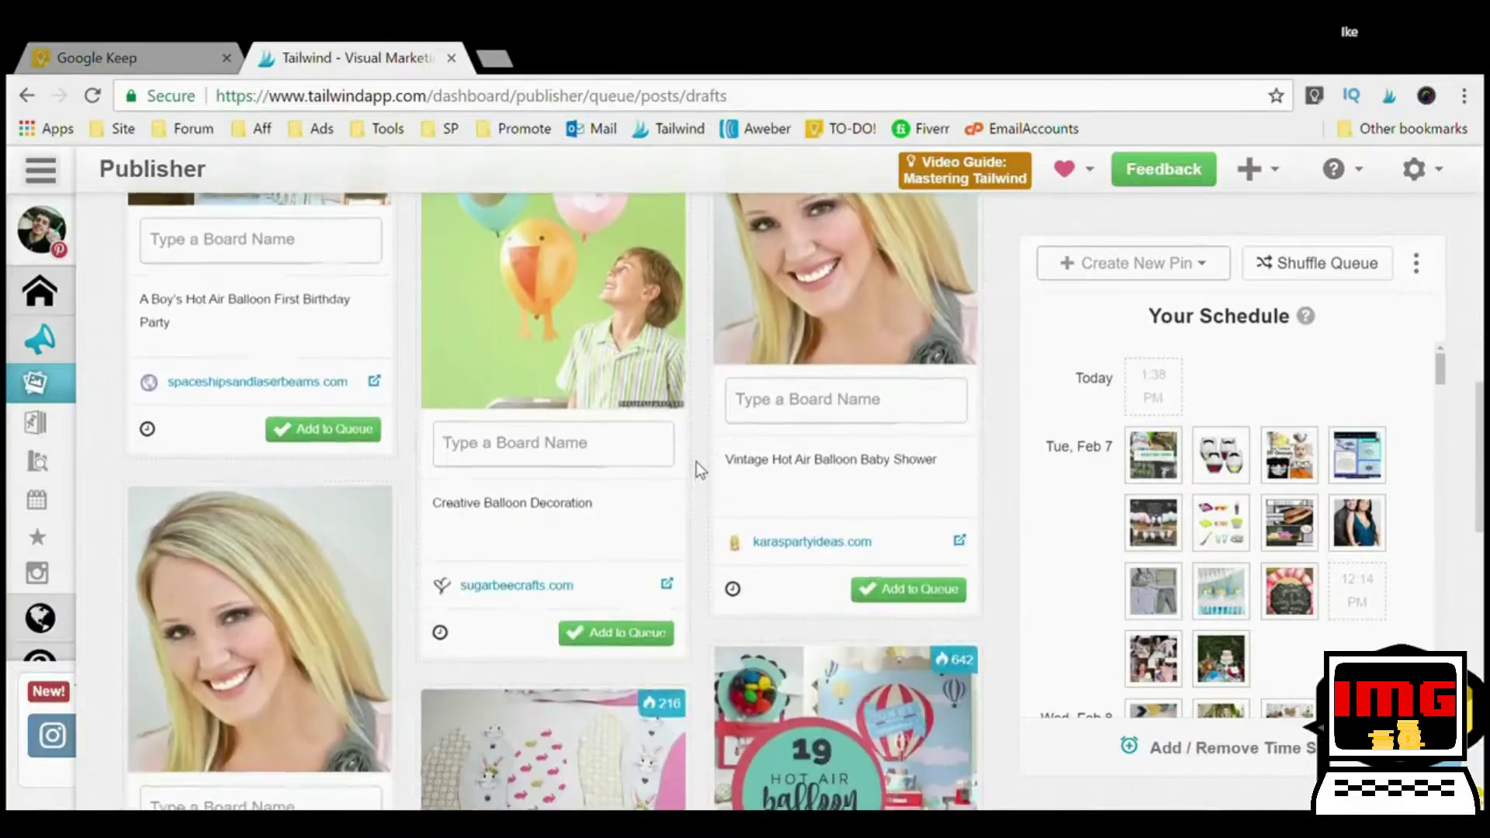
# Assign the Creative Balloon Decoration pin to the Baby Shower Ideas board
pyautogui.click(602, 454)
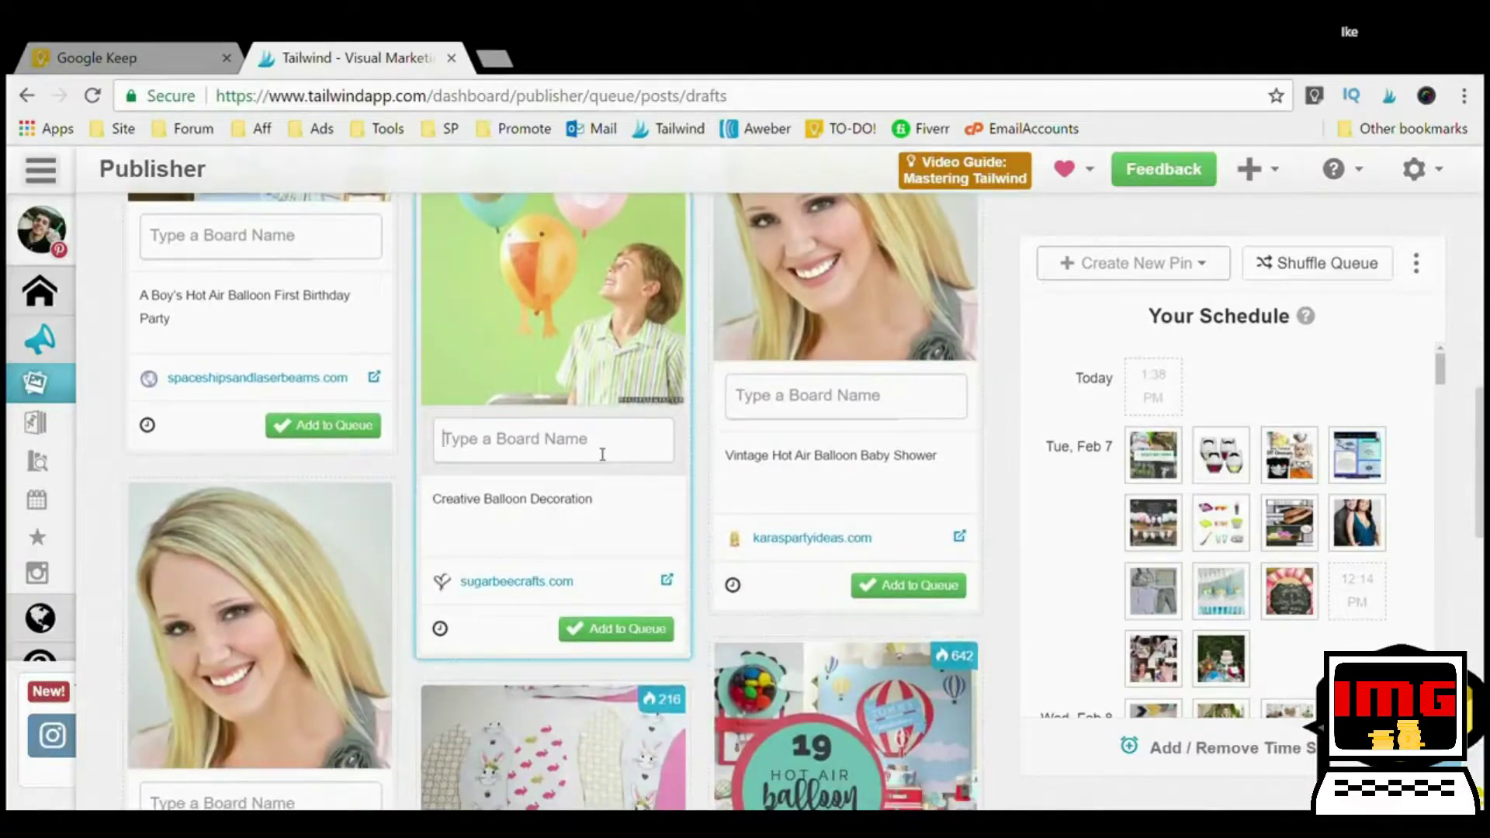
pyautogui.scroll(-3, 592, 562)
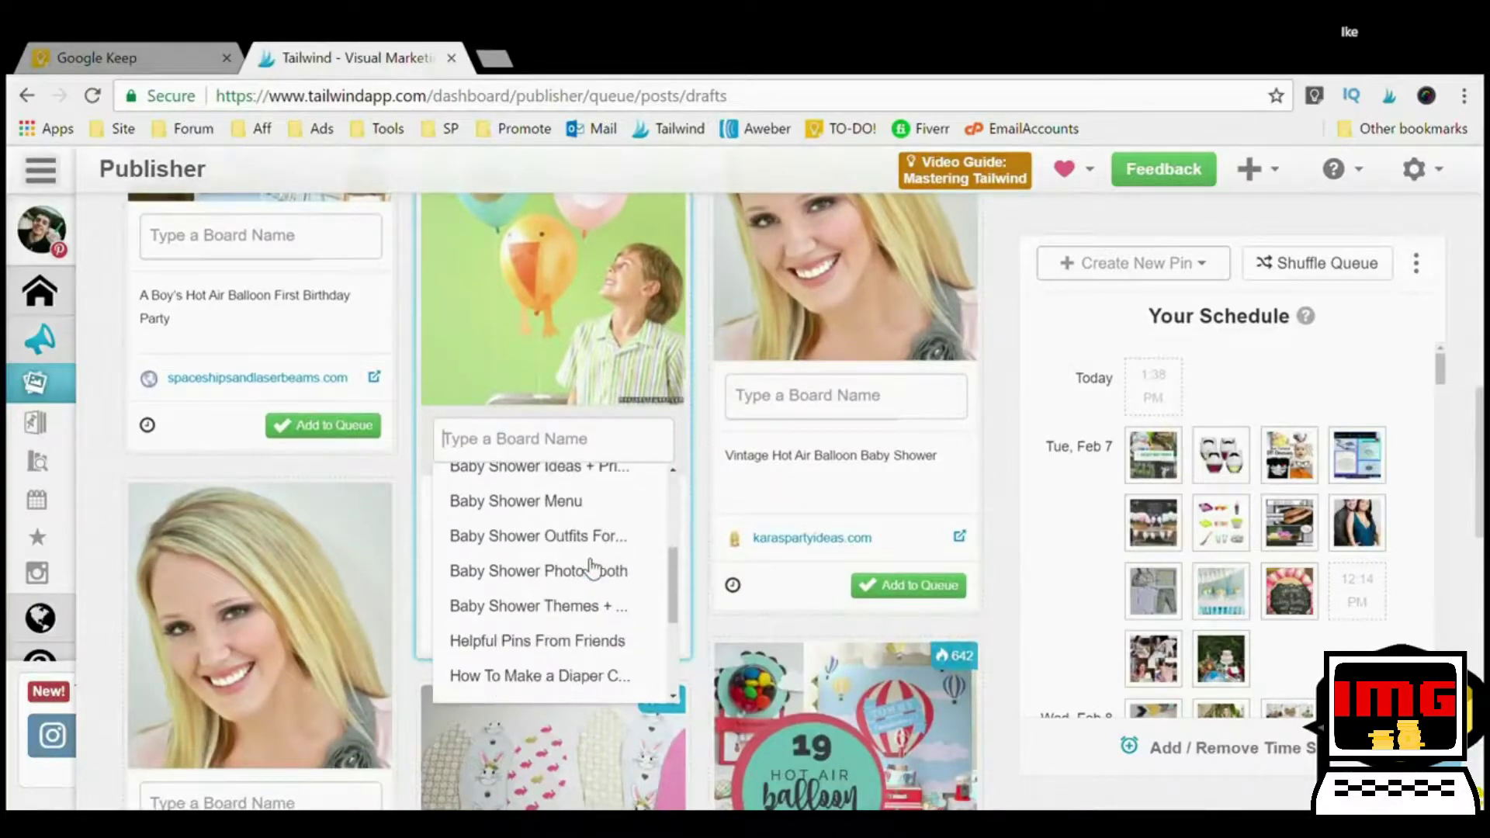
pyautogui.scroll(-2, 587, 547)
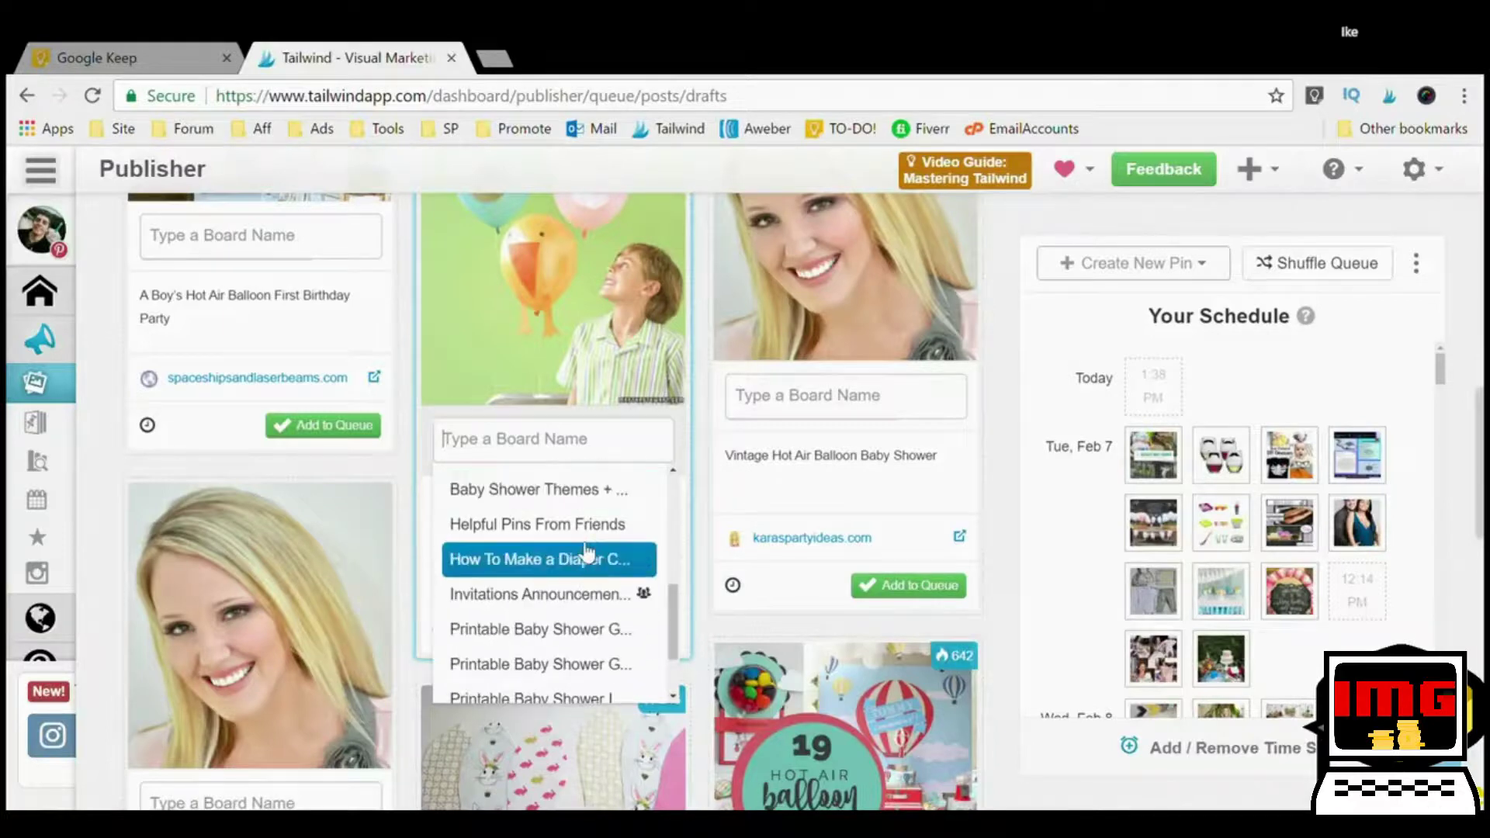
pyautogui.scroll(-2, 586, 562)
pyautogui.scroll(6, 581, 547)
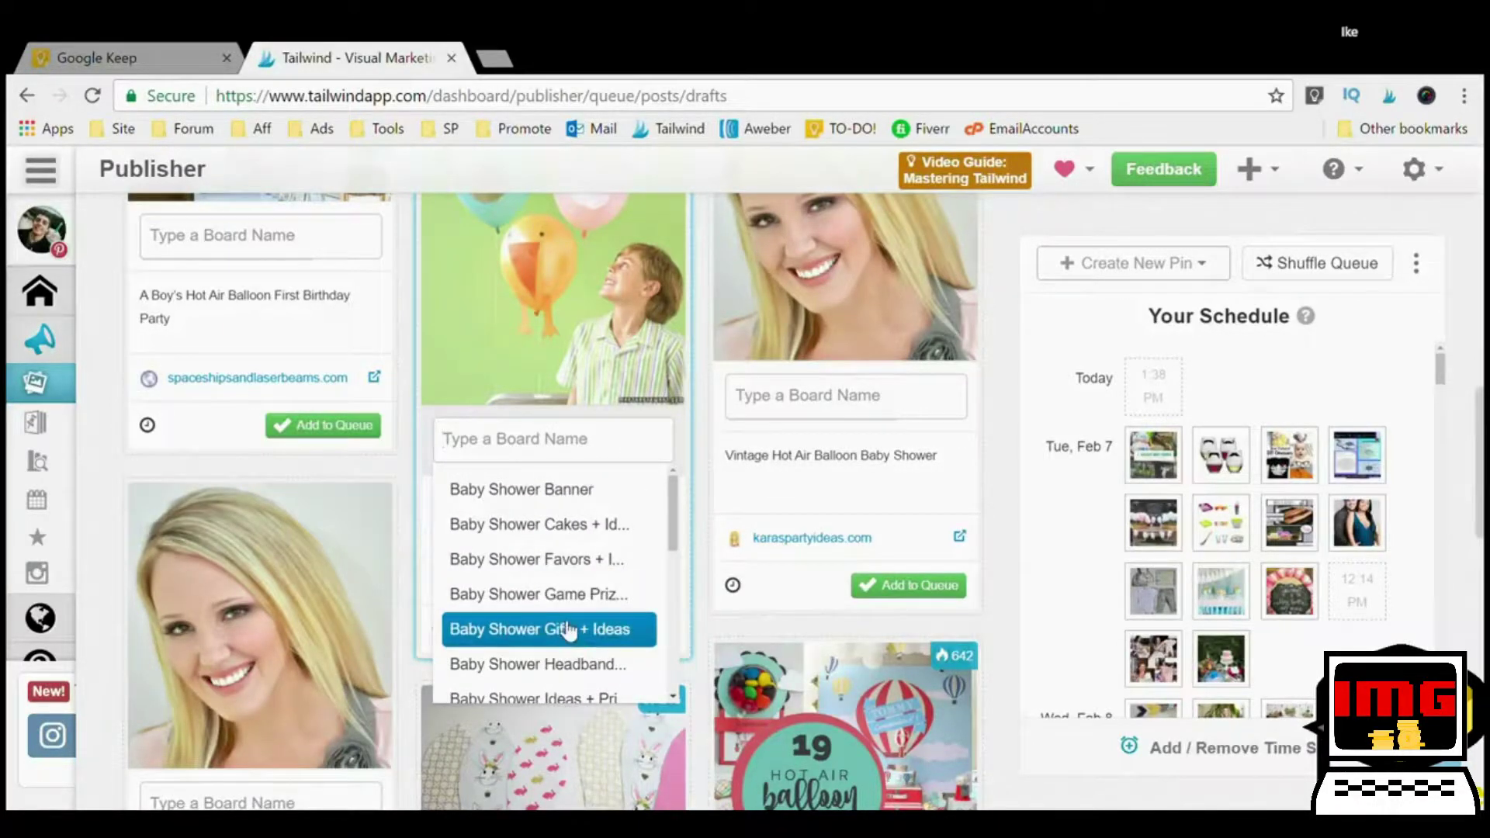
pyautogui.scroll(3, 569, 631)
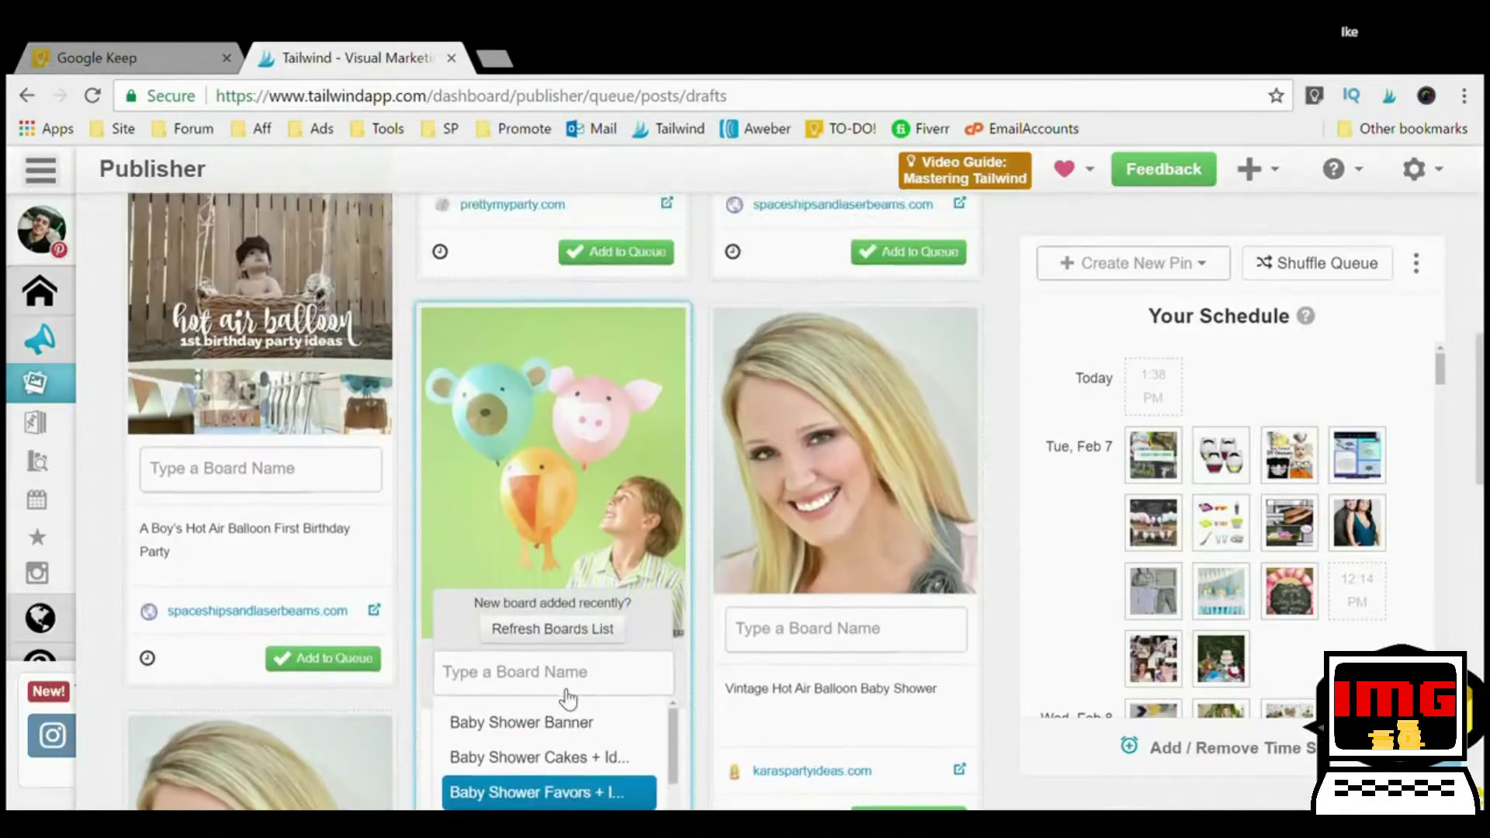
pyautogui.scroll(-3, 569, 699)
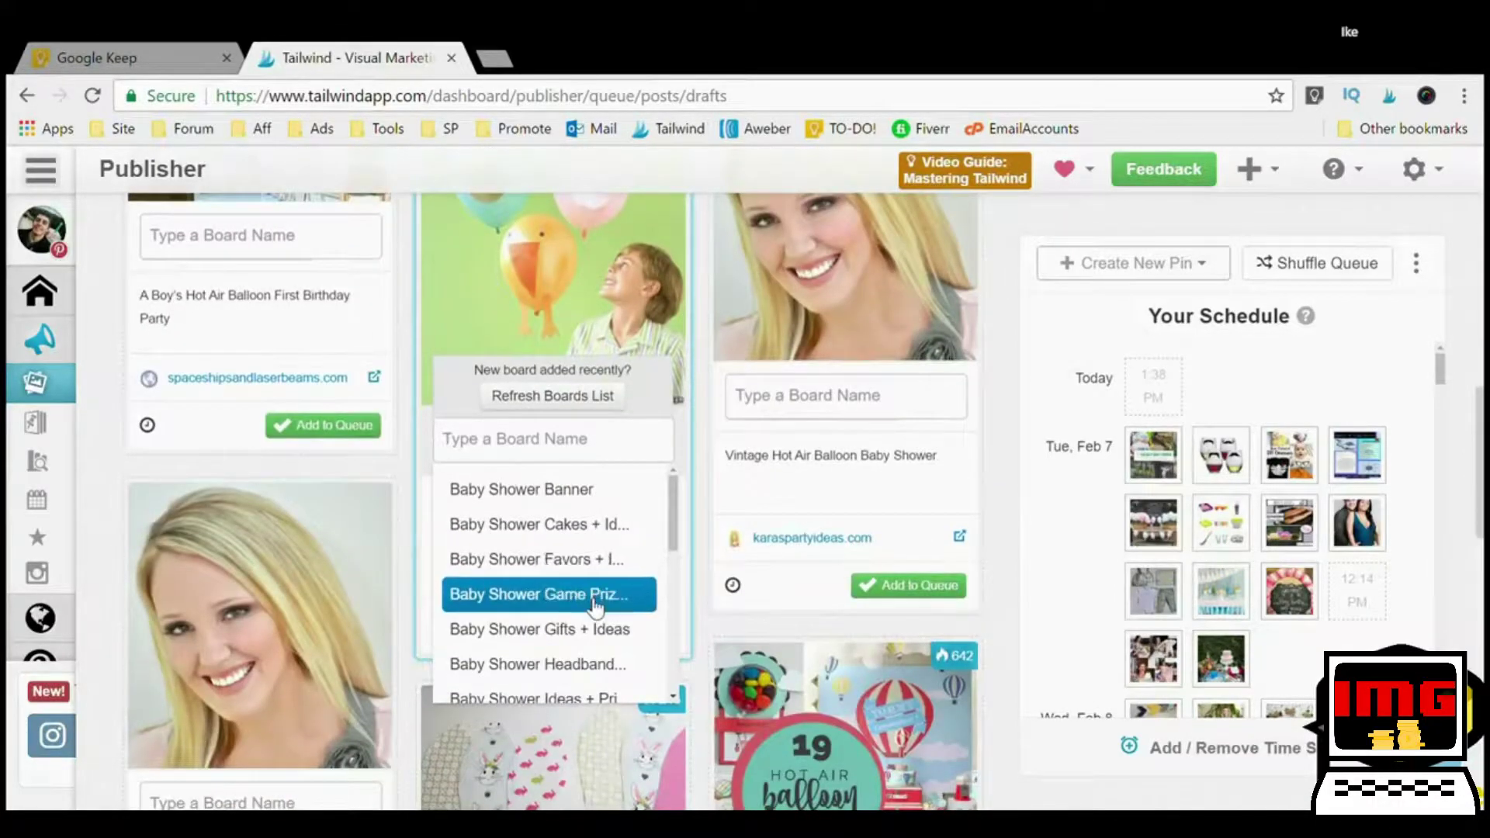
pyautogui.scroll(-3, 574, 656)
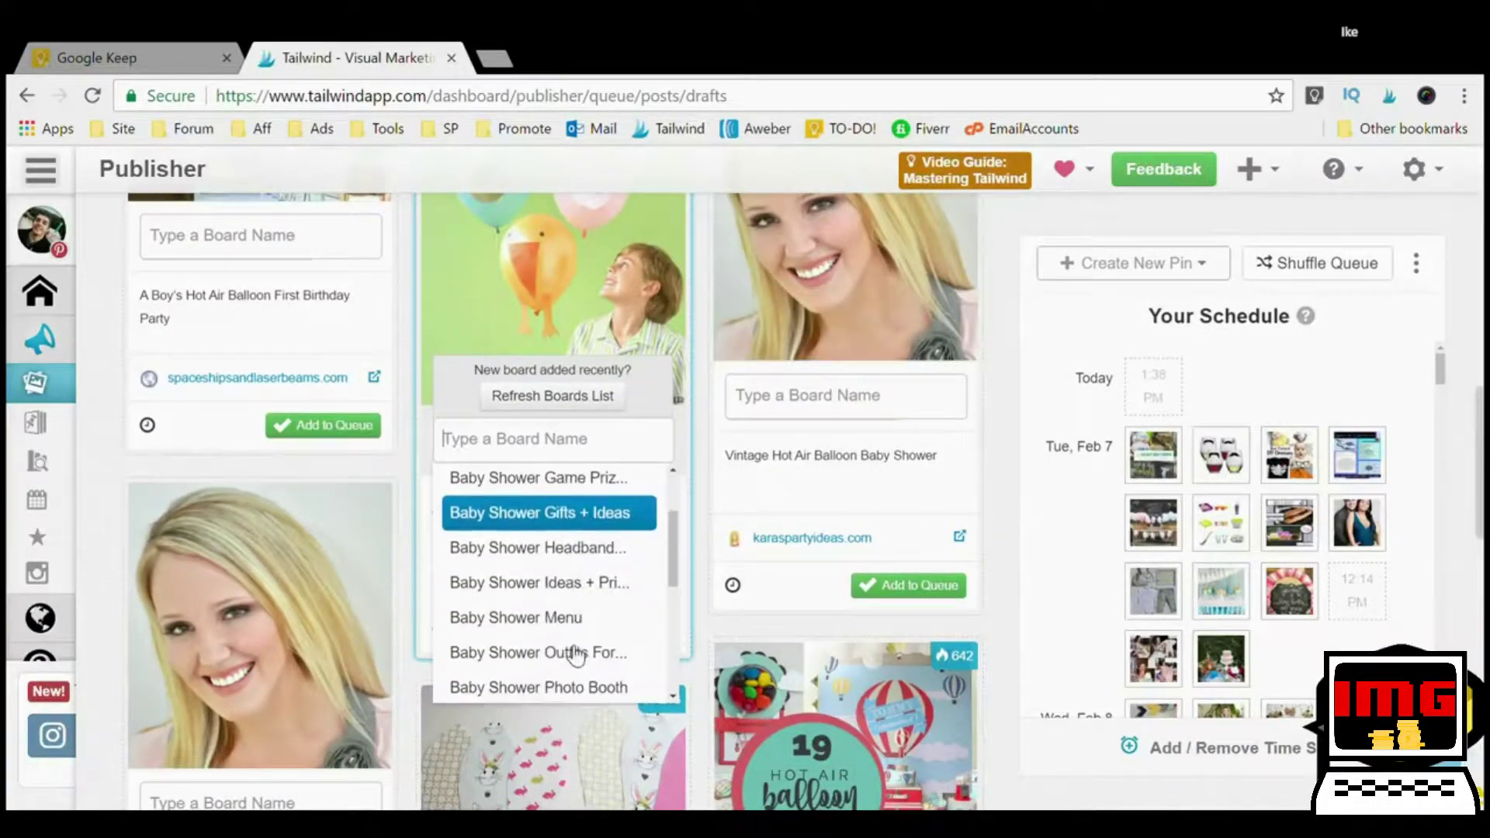
pyautogui.click(590, 596)
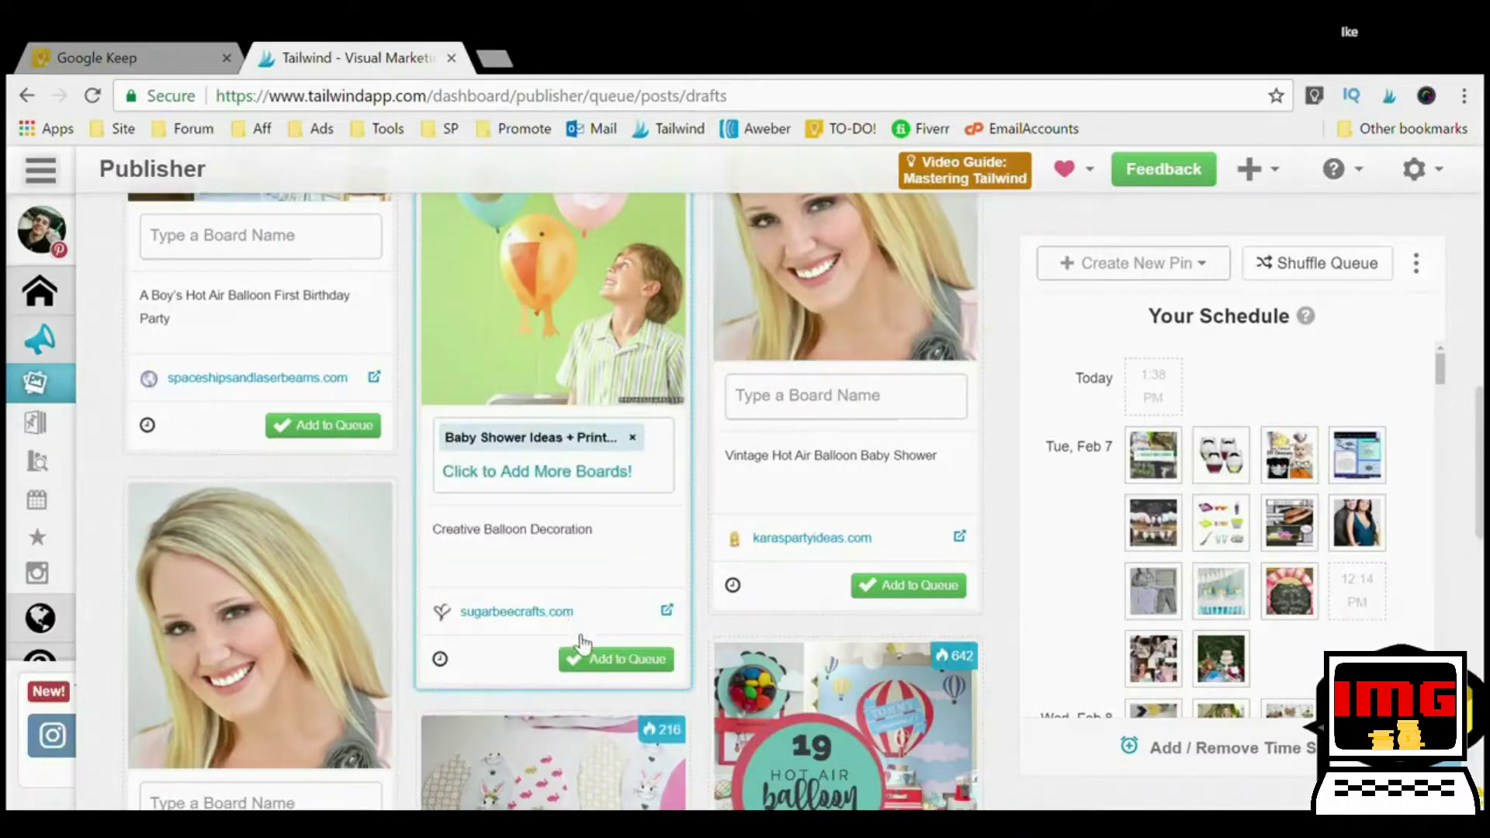
# Add the Creative Balloon Decoration pin to the queue in today's slot
pyautogui.click(612, 659)
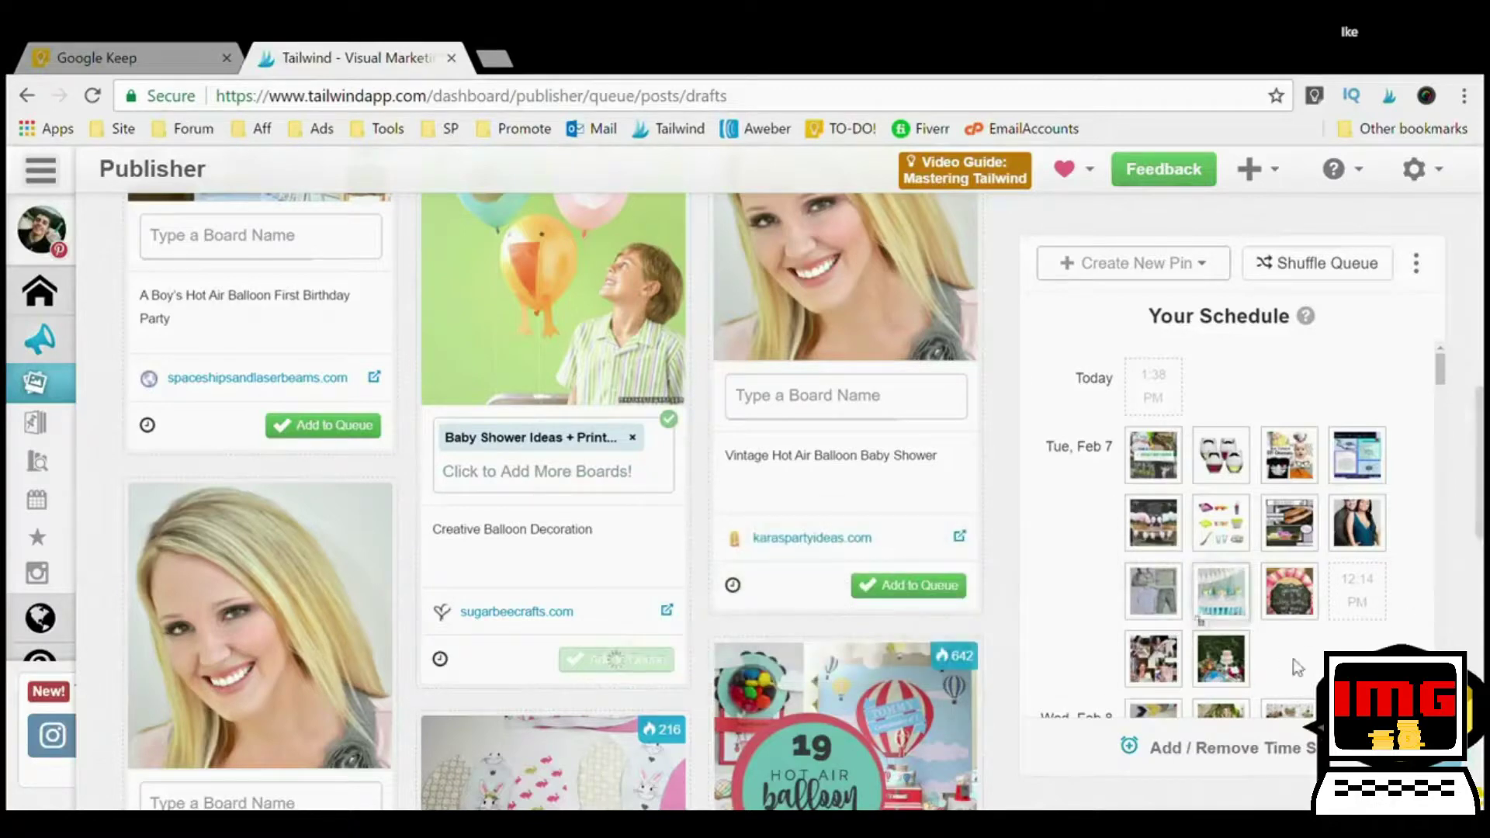
pyautogui.scroll(-10, 1346, 622)
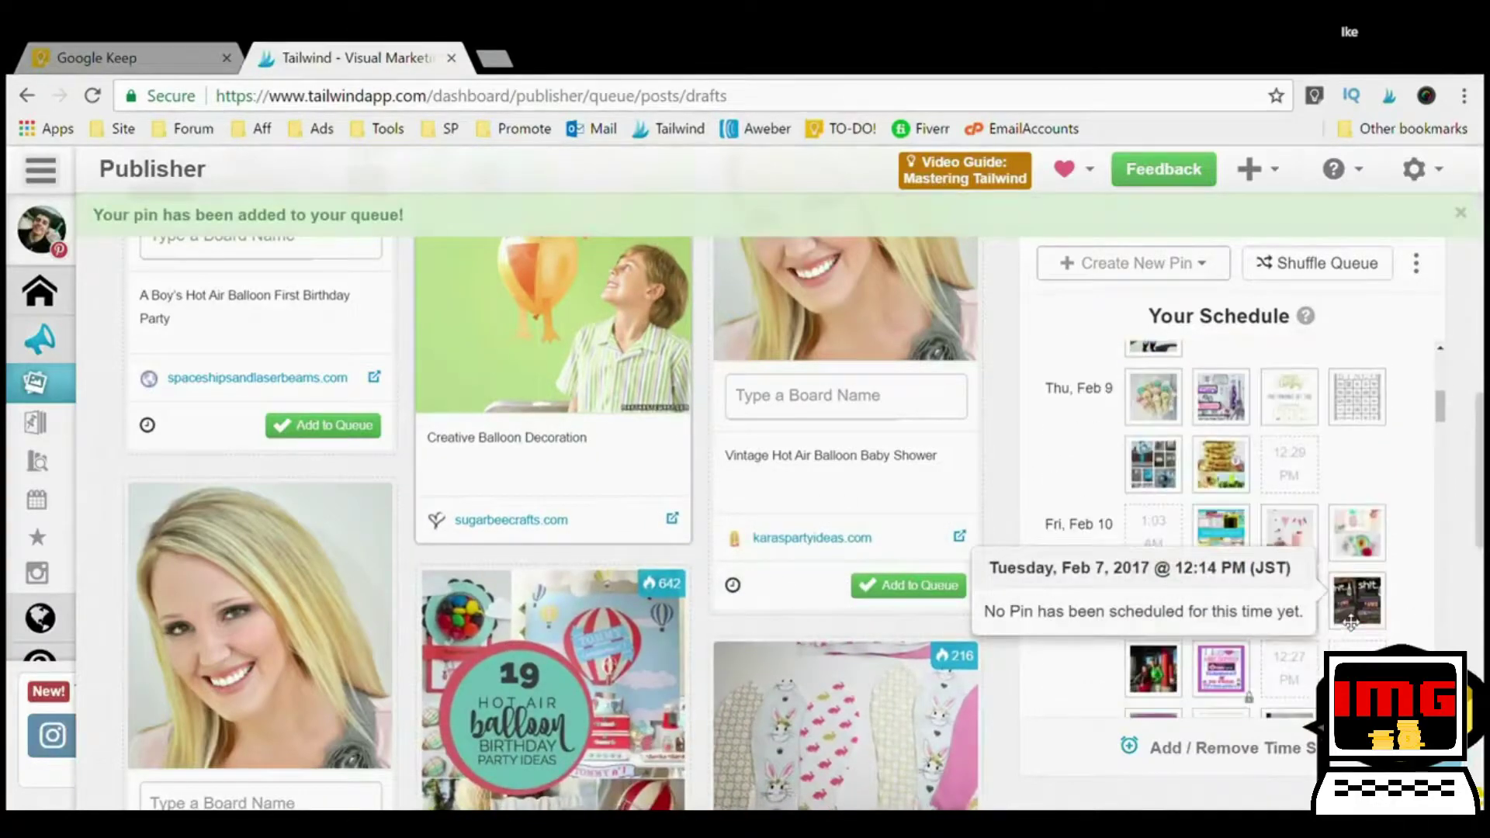
pyautogui.scroll(-3, 1344, 616)
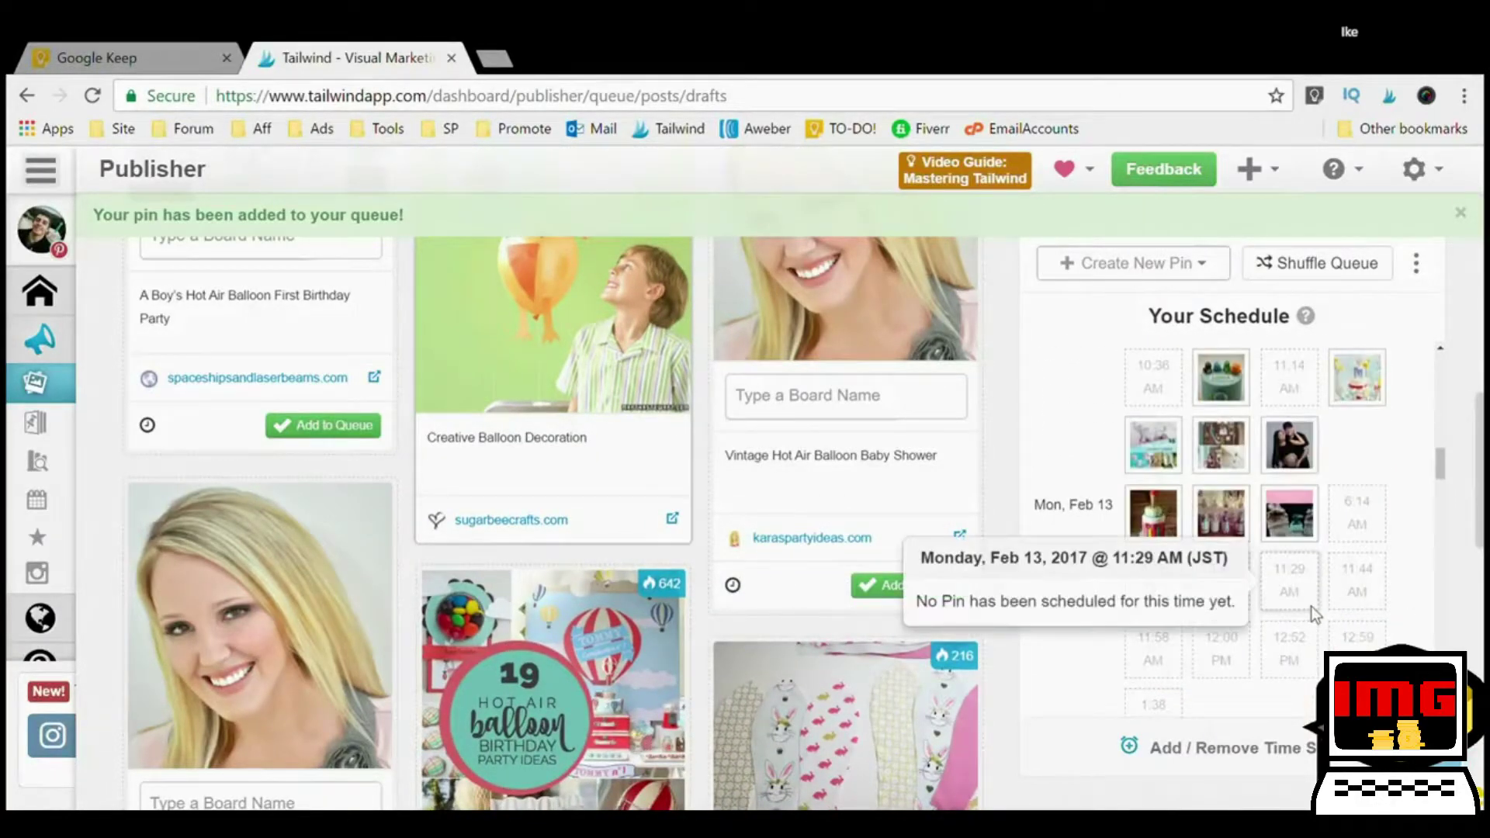
pyautogui.scroll(6, 1315, 610)
pyautogui.scroll(7, 1318, 615)
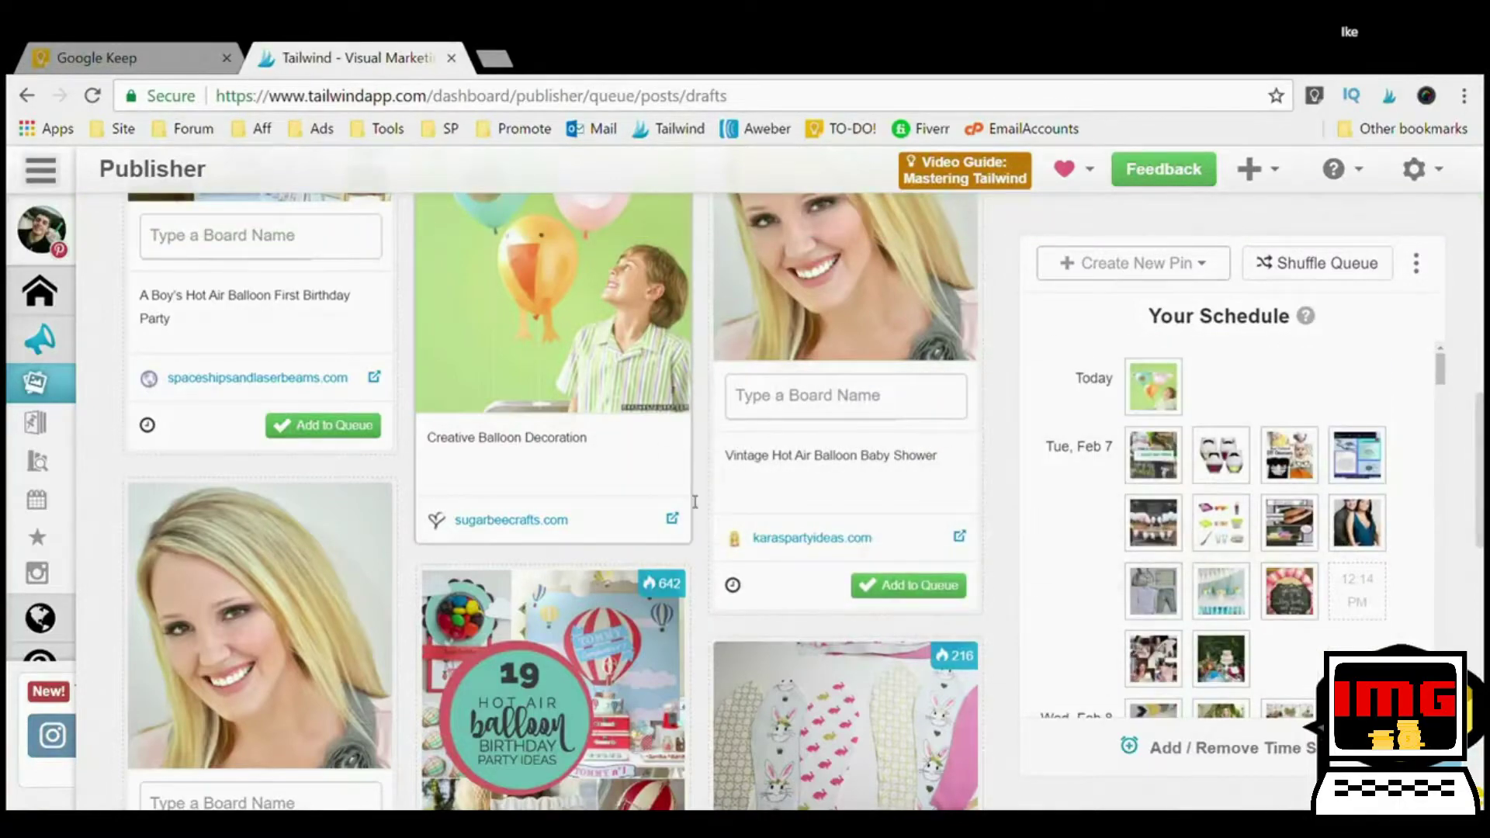
# Set the Vintage Style Baby Shower Dessert Table pin's board to Baby Shower Themes and queue it
pyautogui.scroll(7, 764, 515)
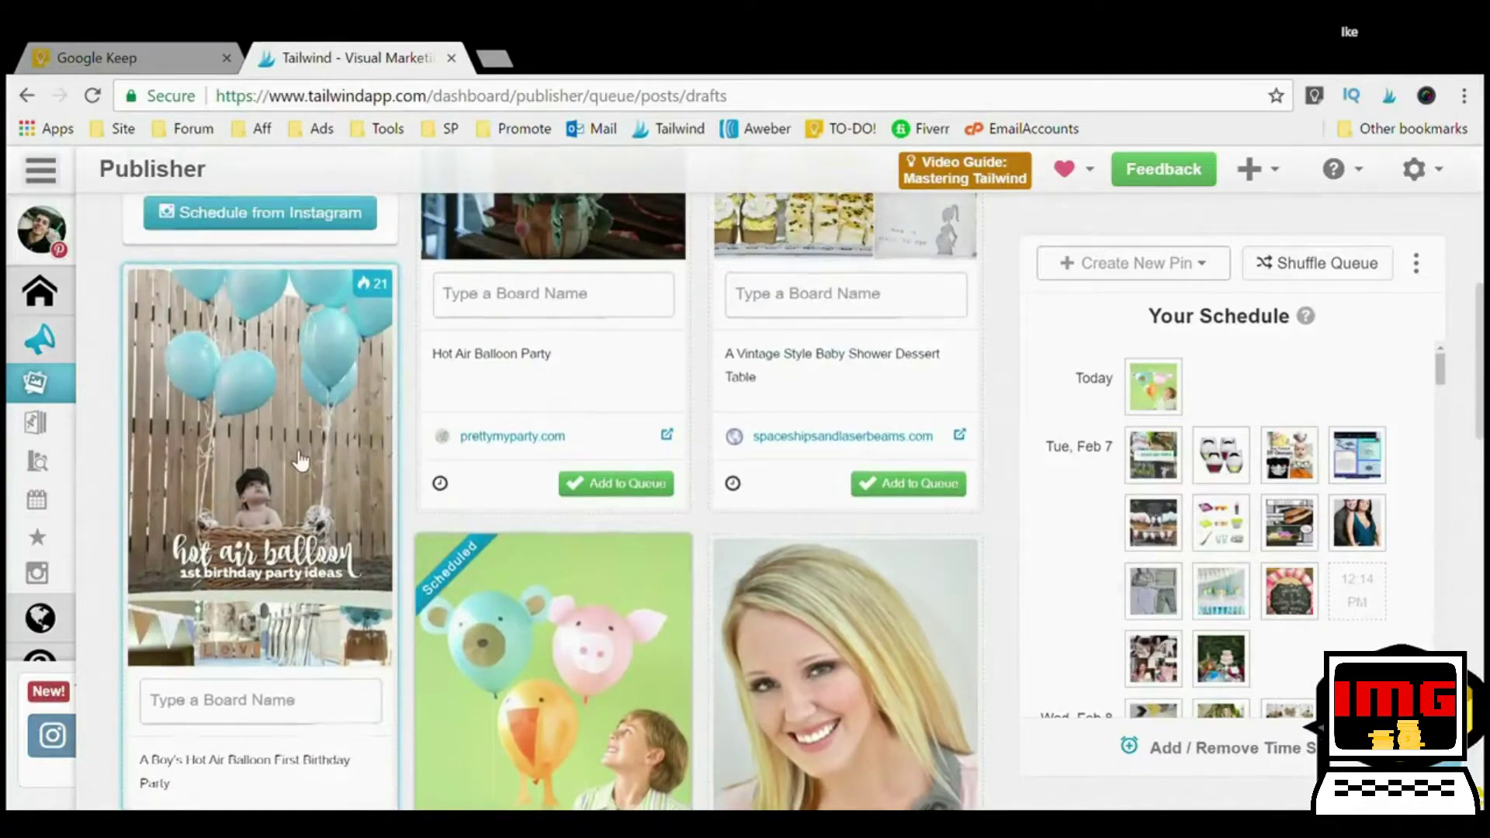
pyautogui.scroll(-5, 401, 450)
pyautogui.scroll(8, 466, 496)
pyautogui.scroll(4, 511, 534)
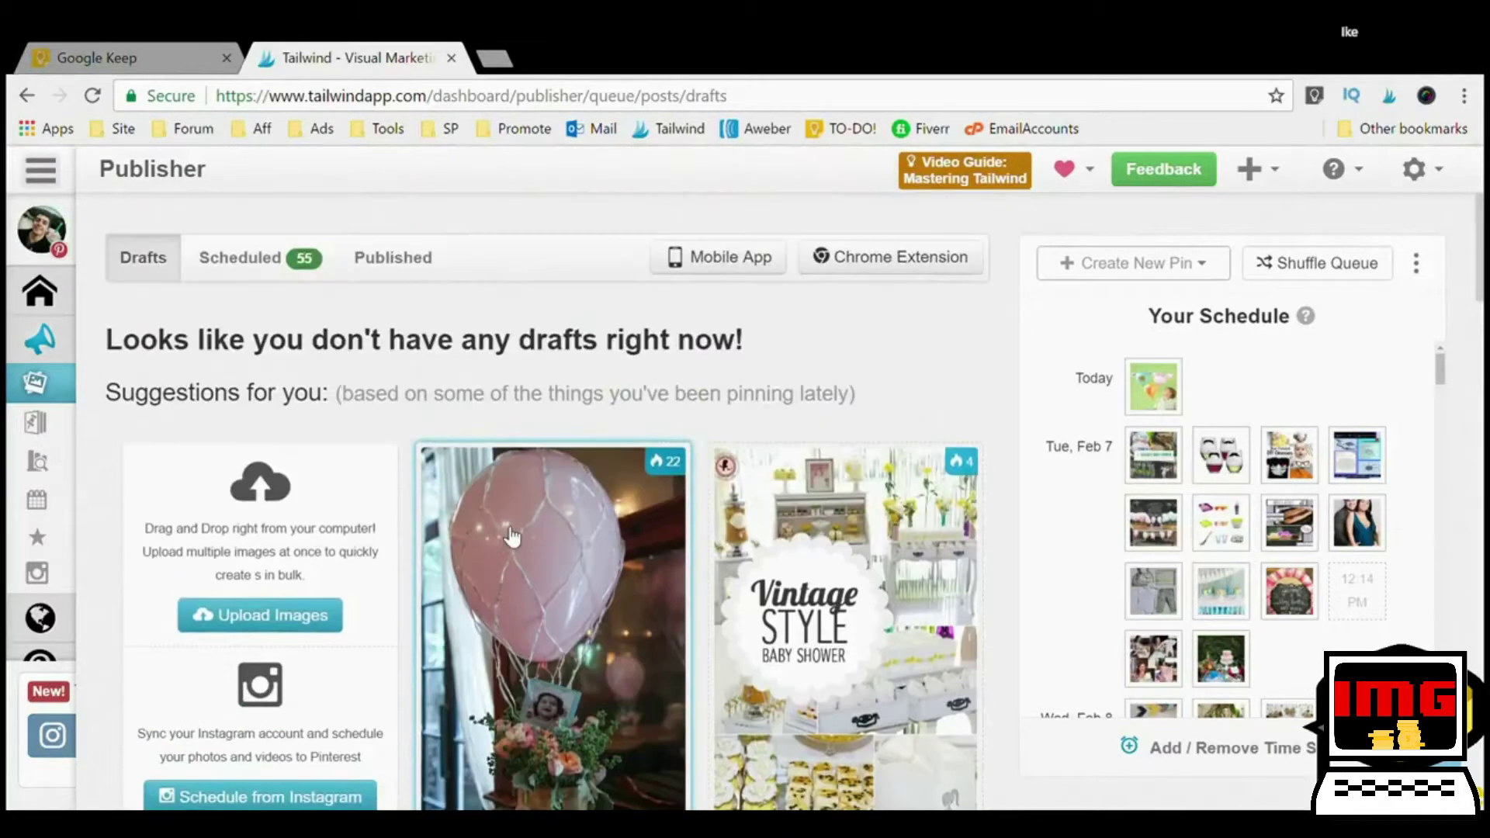
pyautogui.scroll(-5, 867, 550)
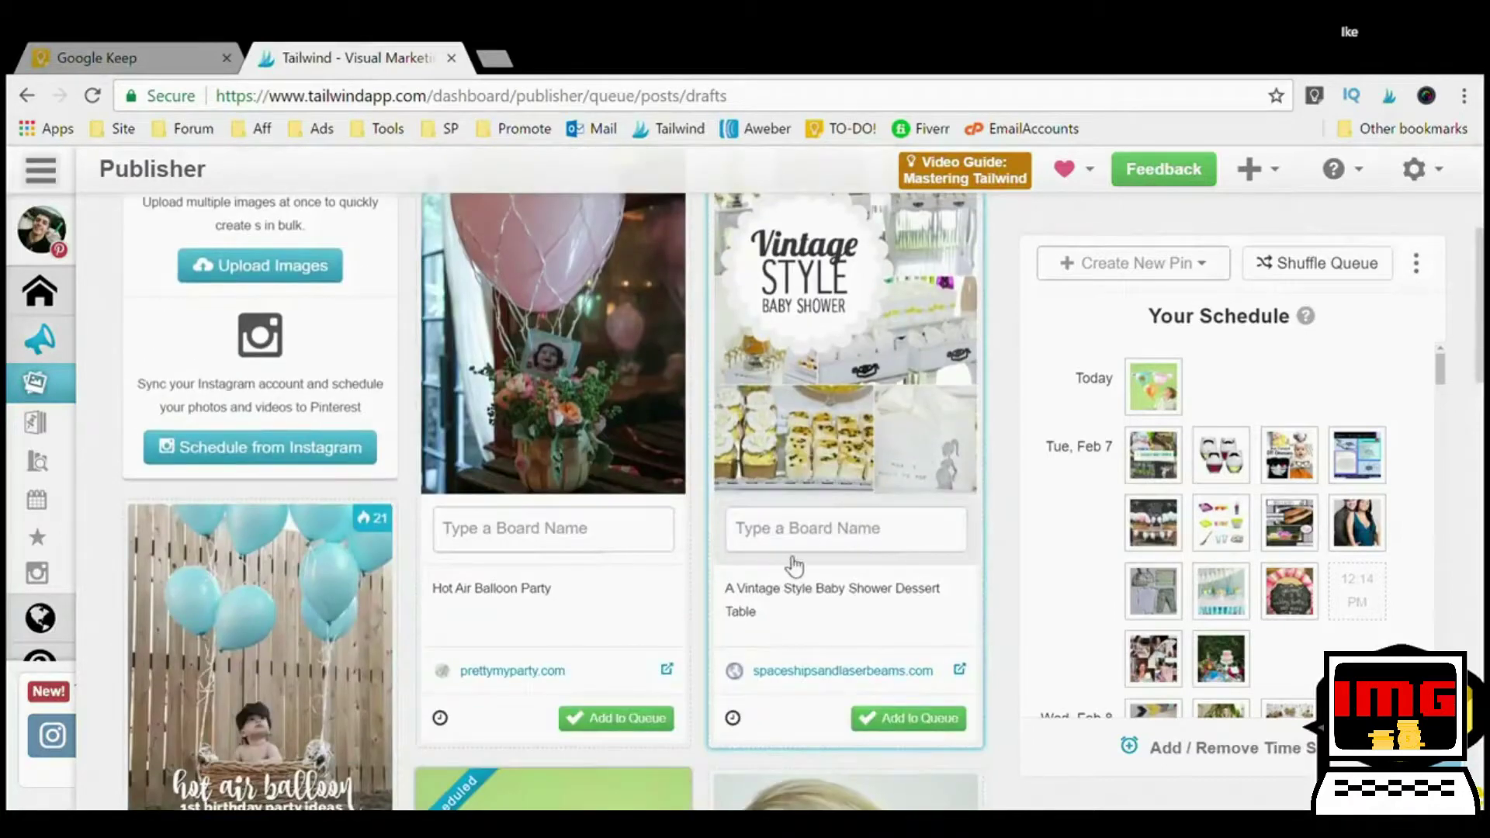
pyautogui.click(875, 538)
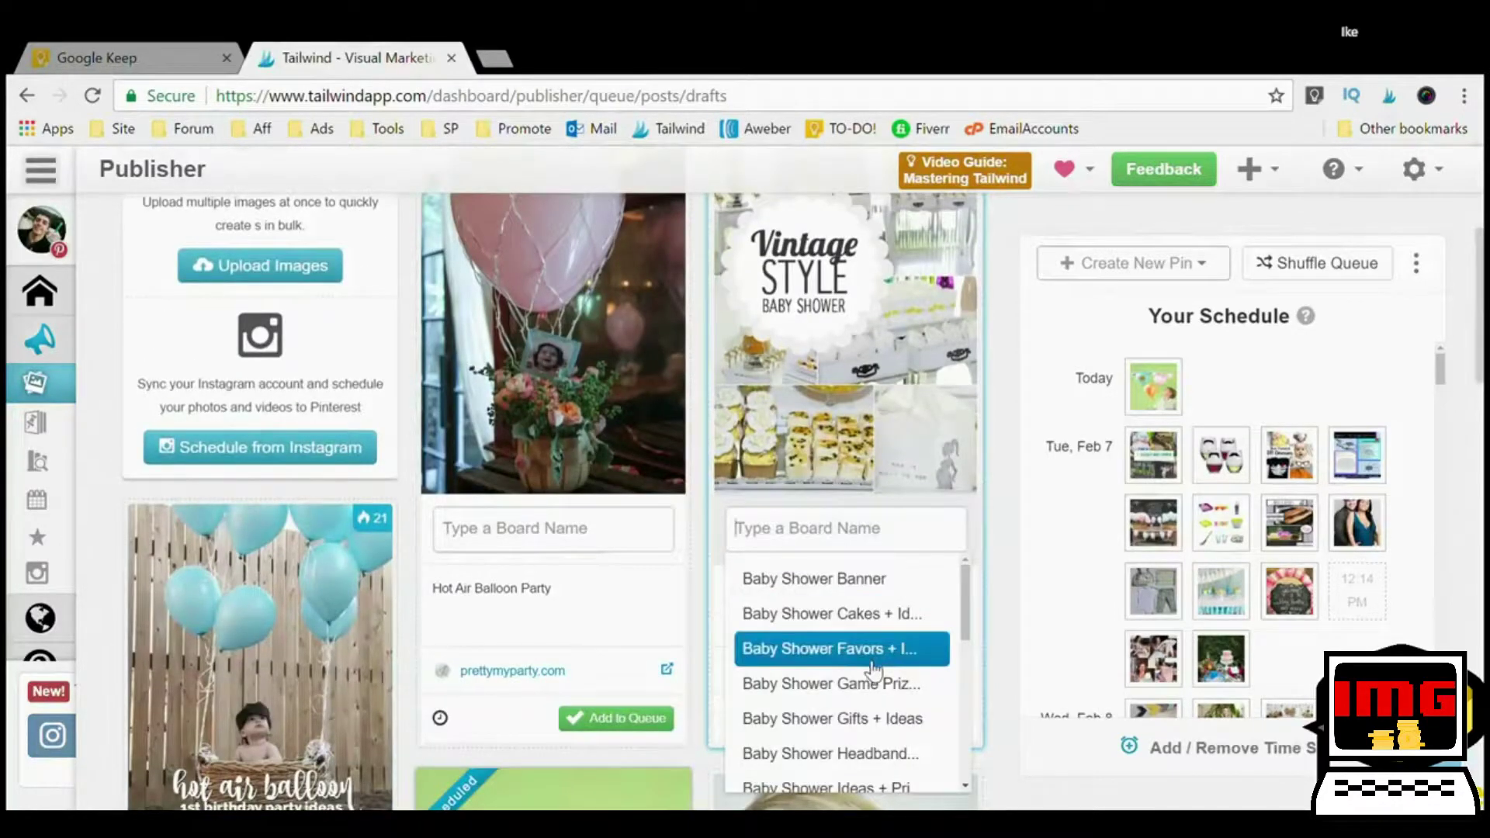
pyautogui.scroll(-5, 865, 644)
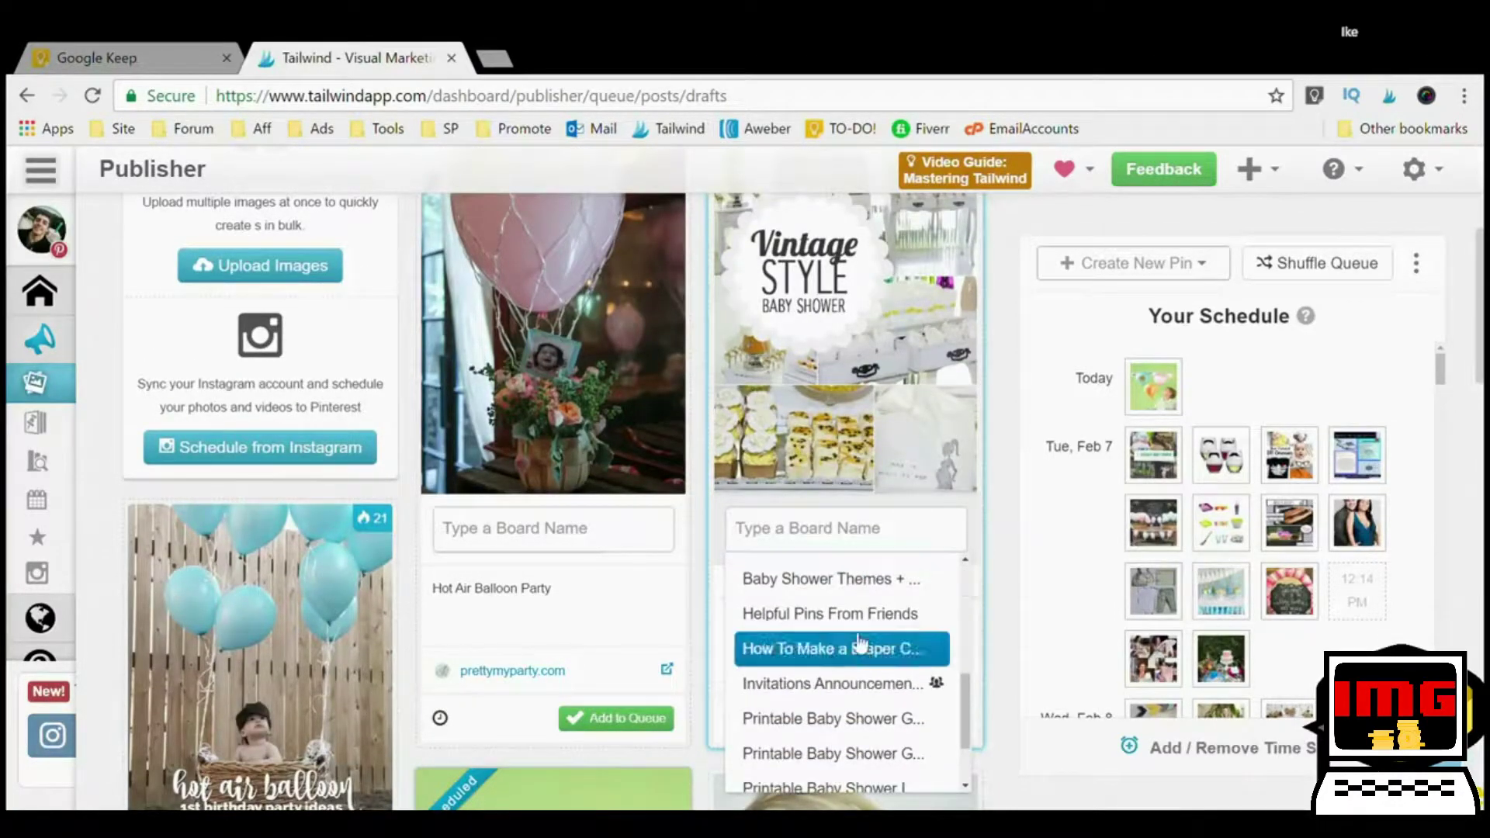
pyautogui.click(849, 580)
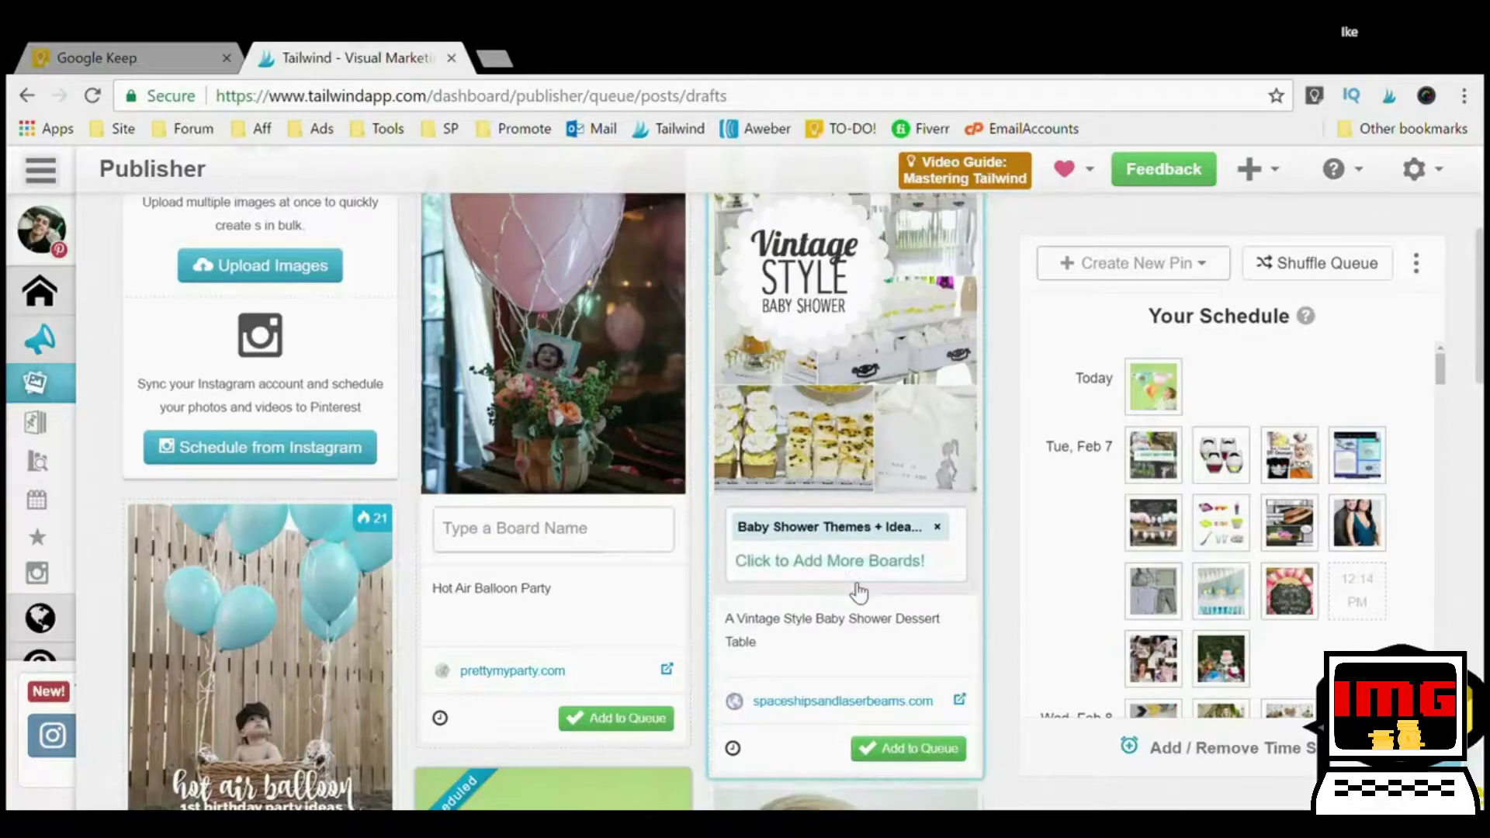
pyautogui.click(911, 747)
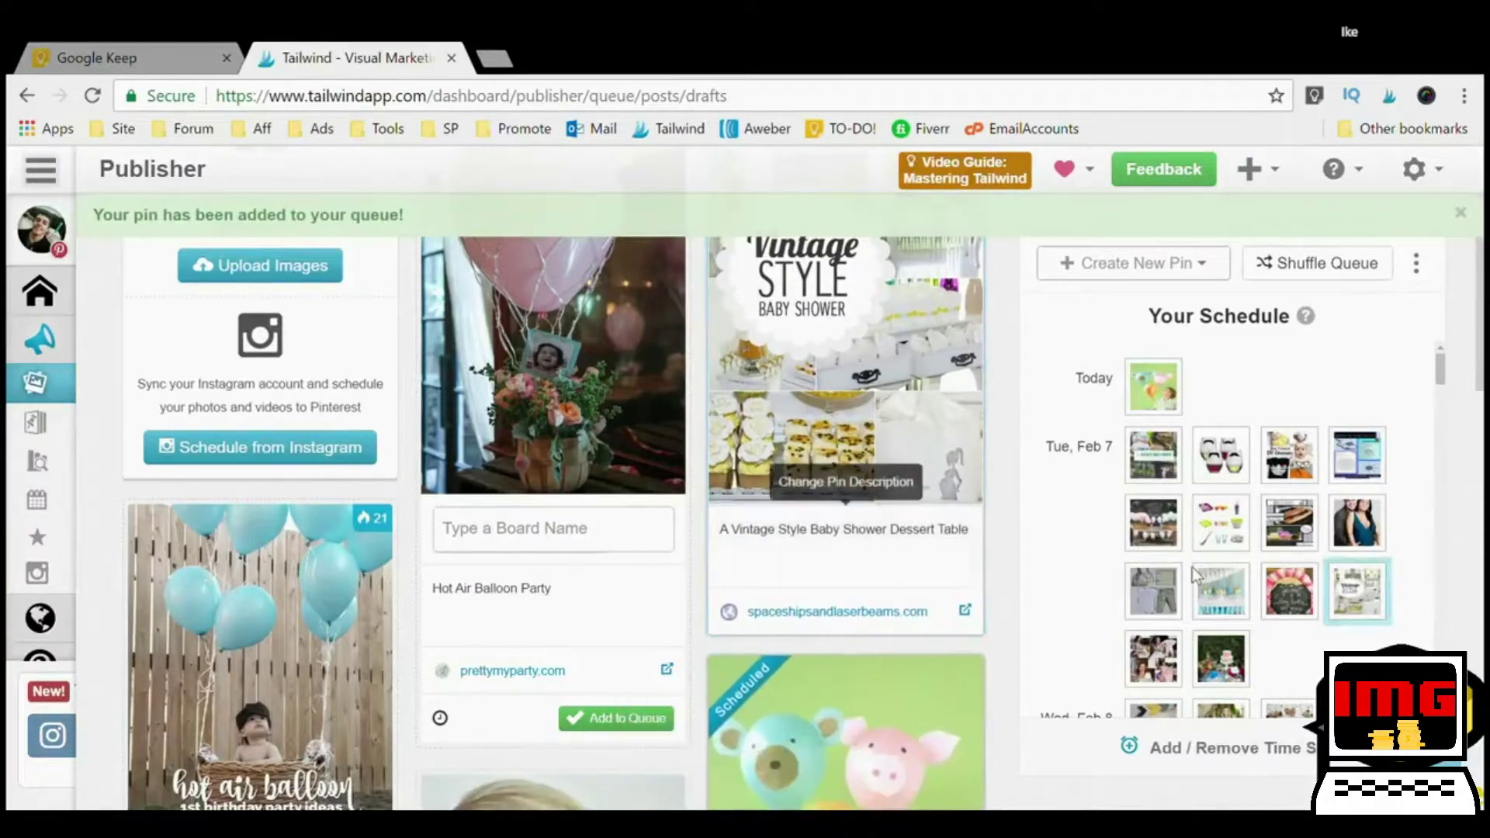
pyautogui.scroll(-8, 699, 484)
# Queue the Tabletop Hot Air Balloon Sewing Pattern pin on the Baby Shower Gifts + Ideas board
pyautogui.scroll(-5, 697, 484)
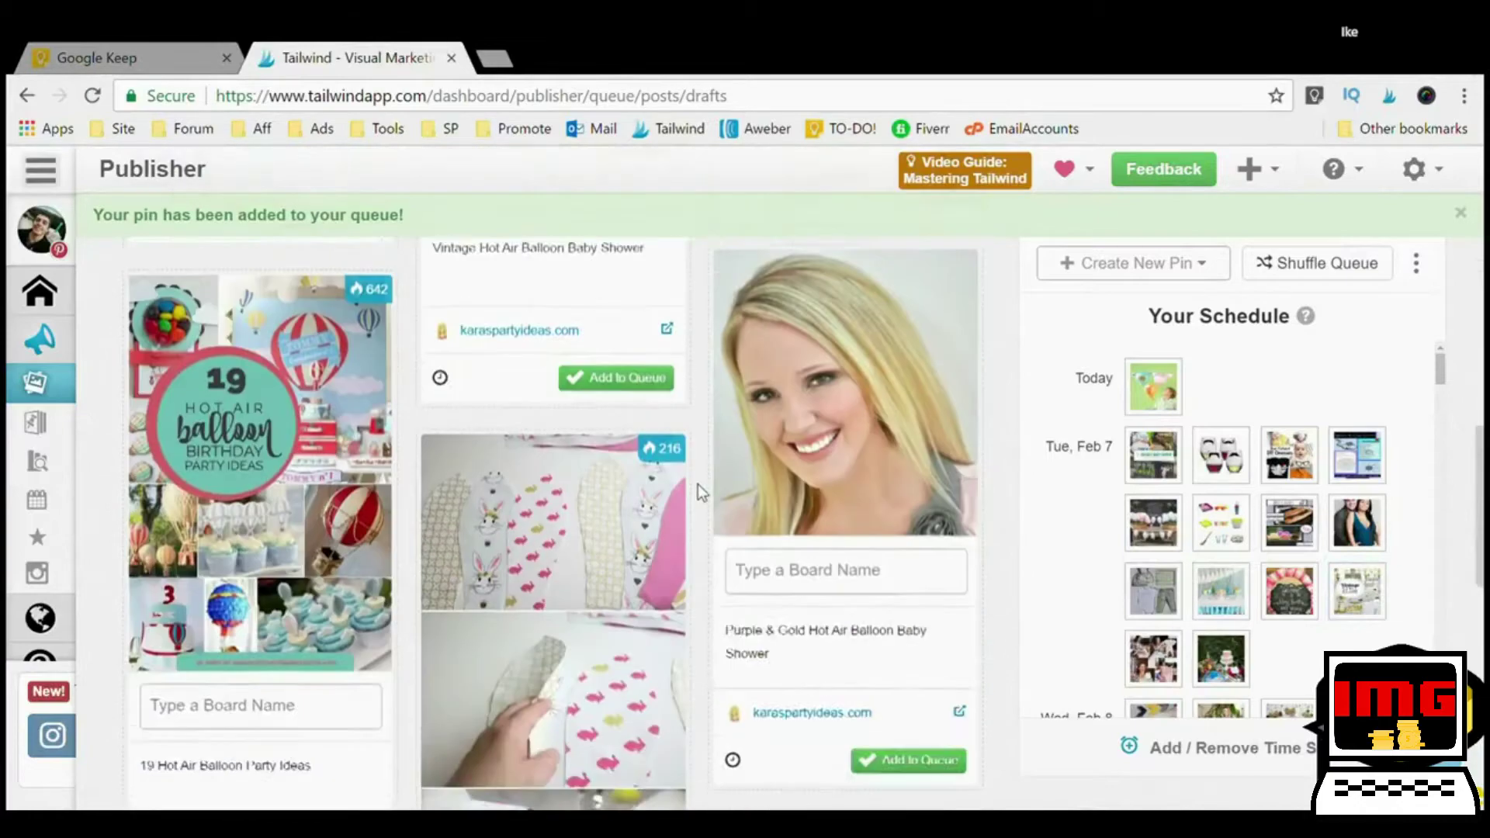
pyautogui.scroll(-1, 655, 514)
pyautogui.scroll(-3, 656, 514)
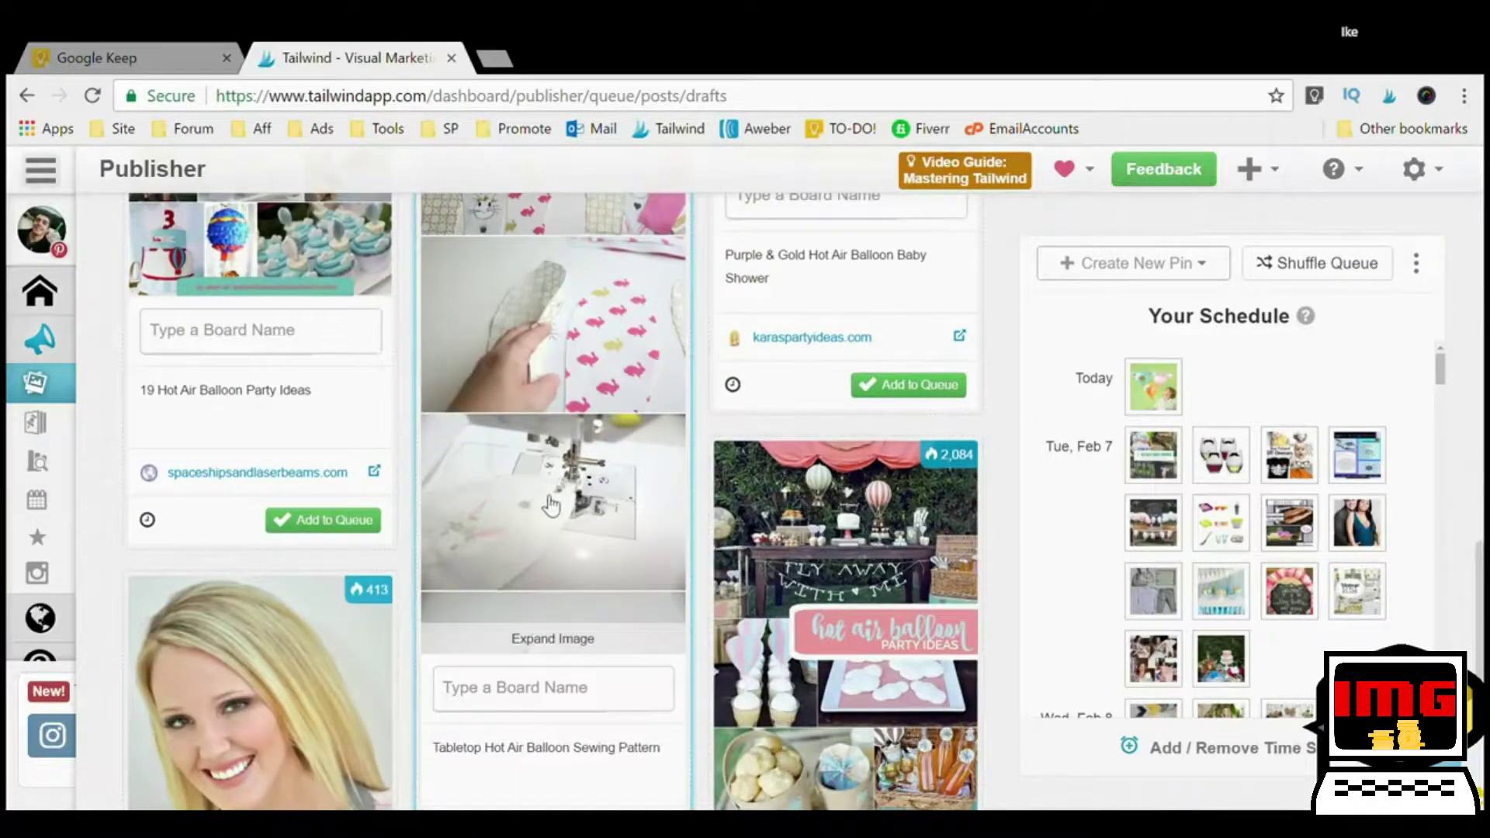
pyautogui.click(588, 688)
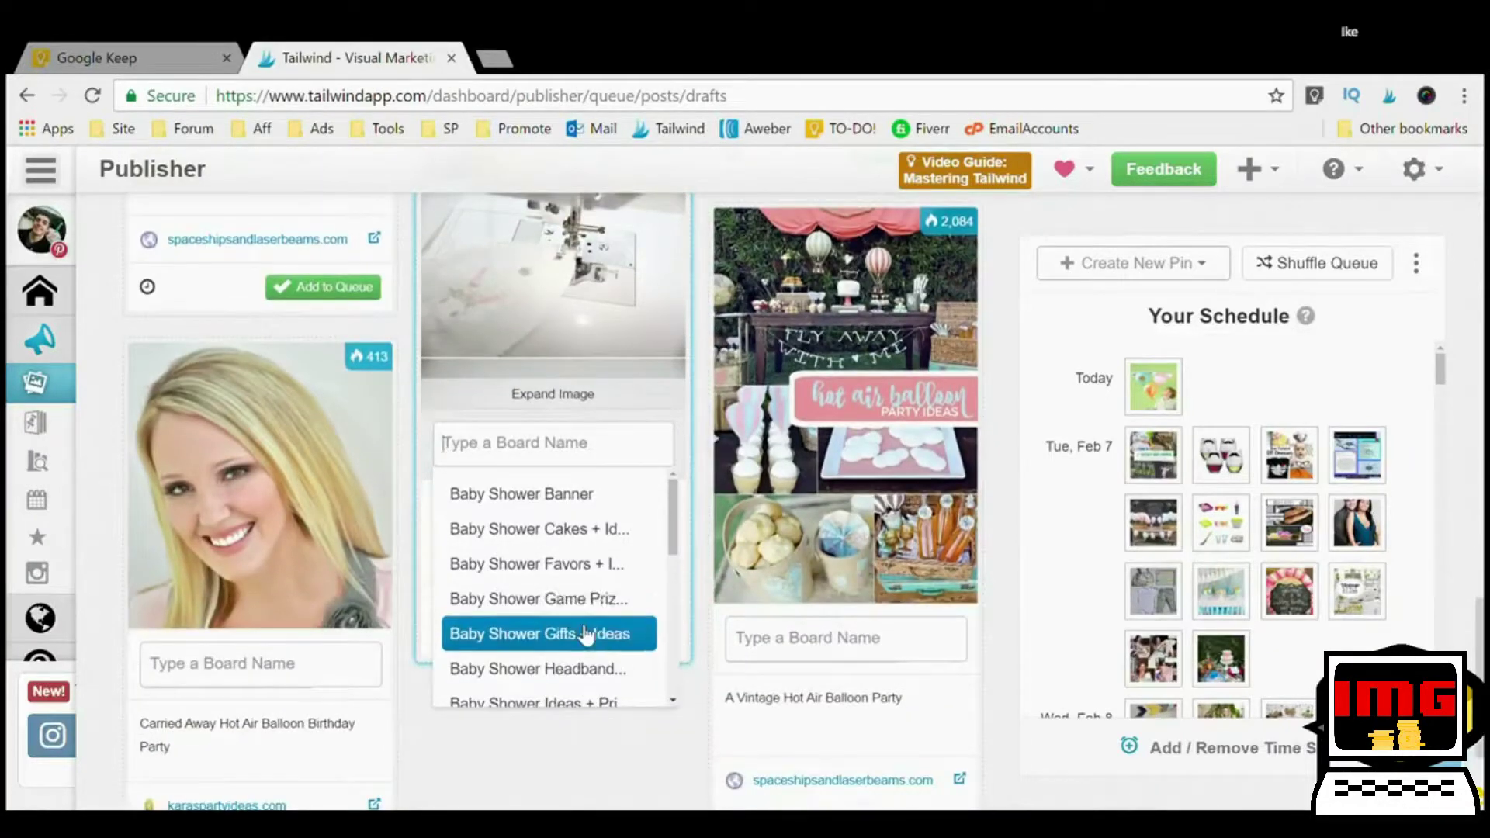
pyautogui.click(584, 632)
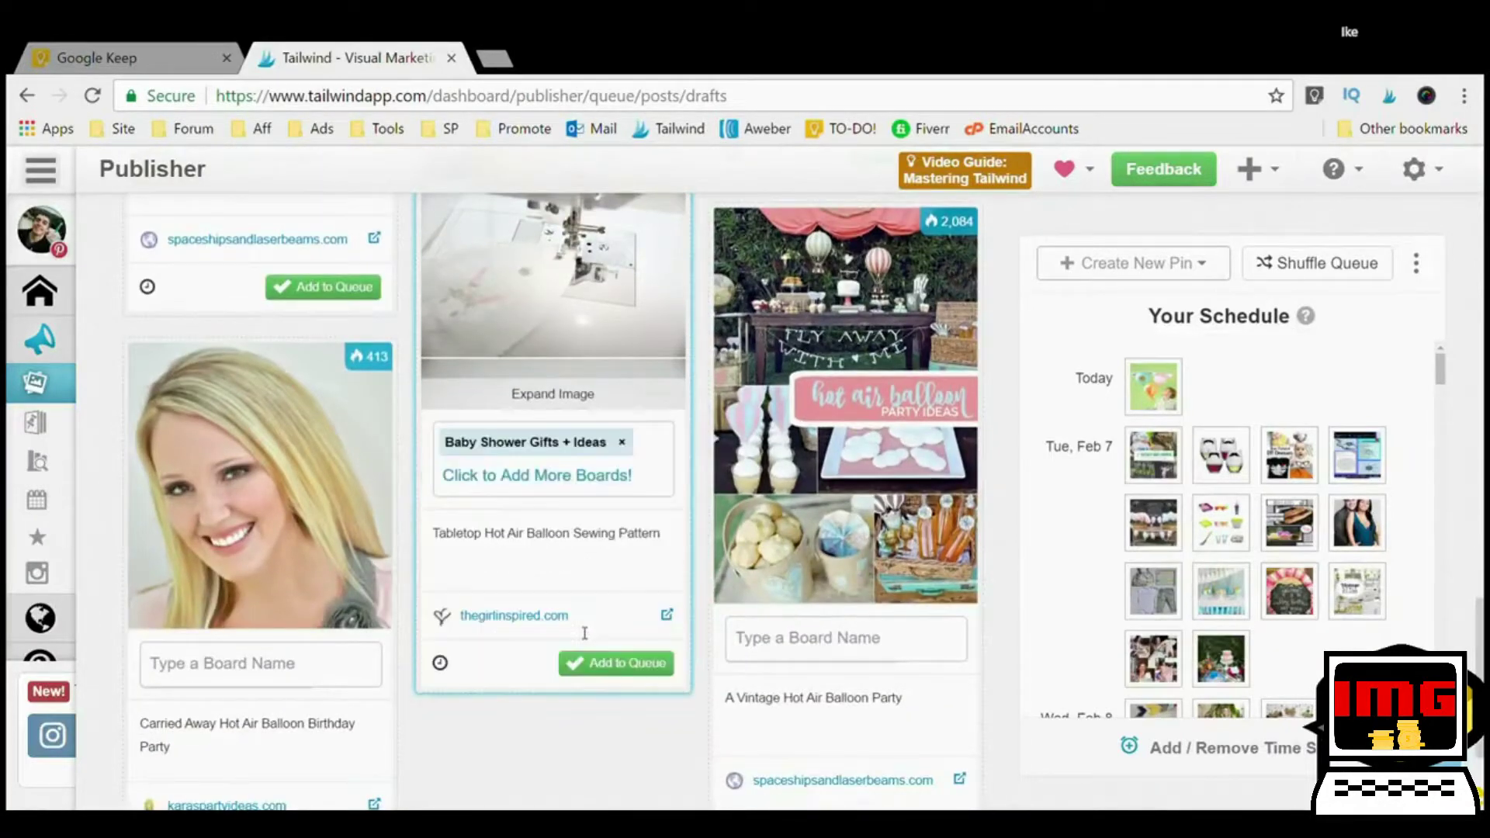
pyautogui.click(630, 665)
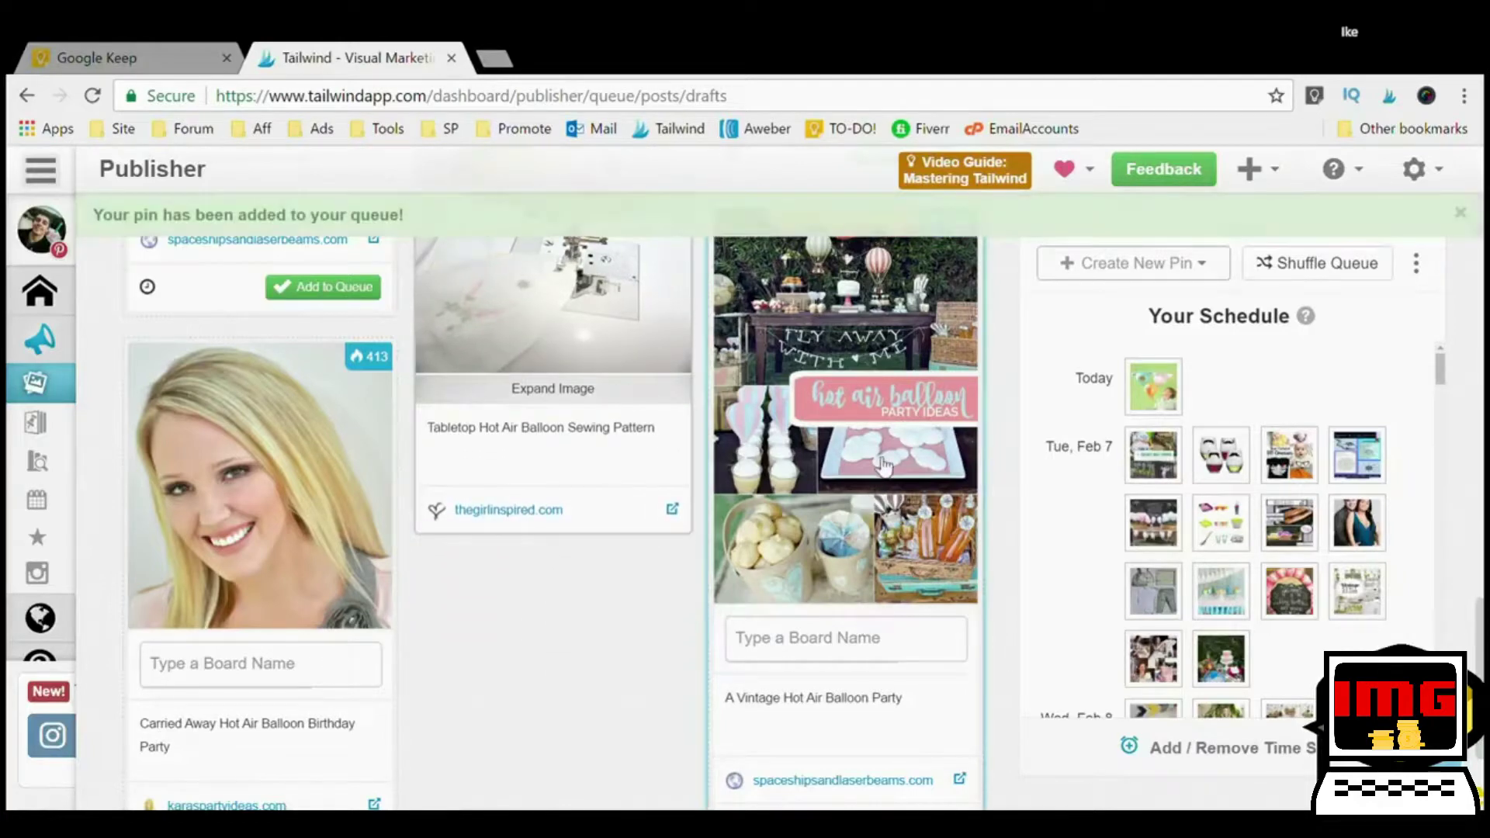
pyautogui.scroll(-3, 894, 466)
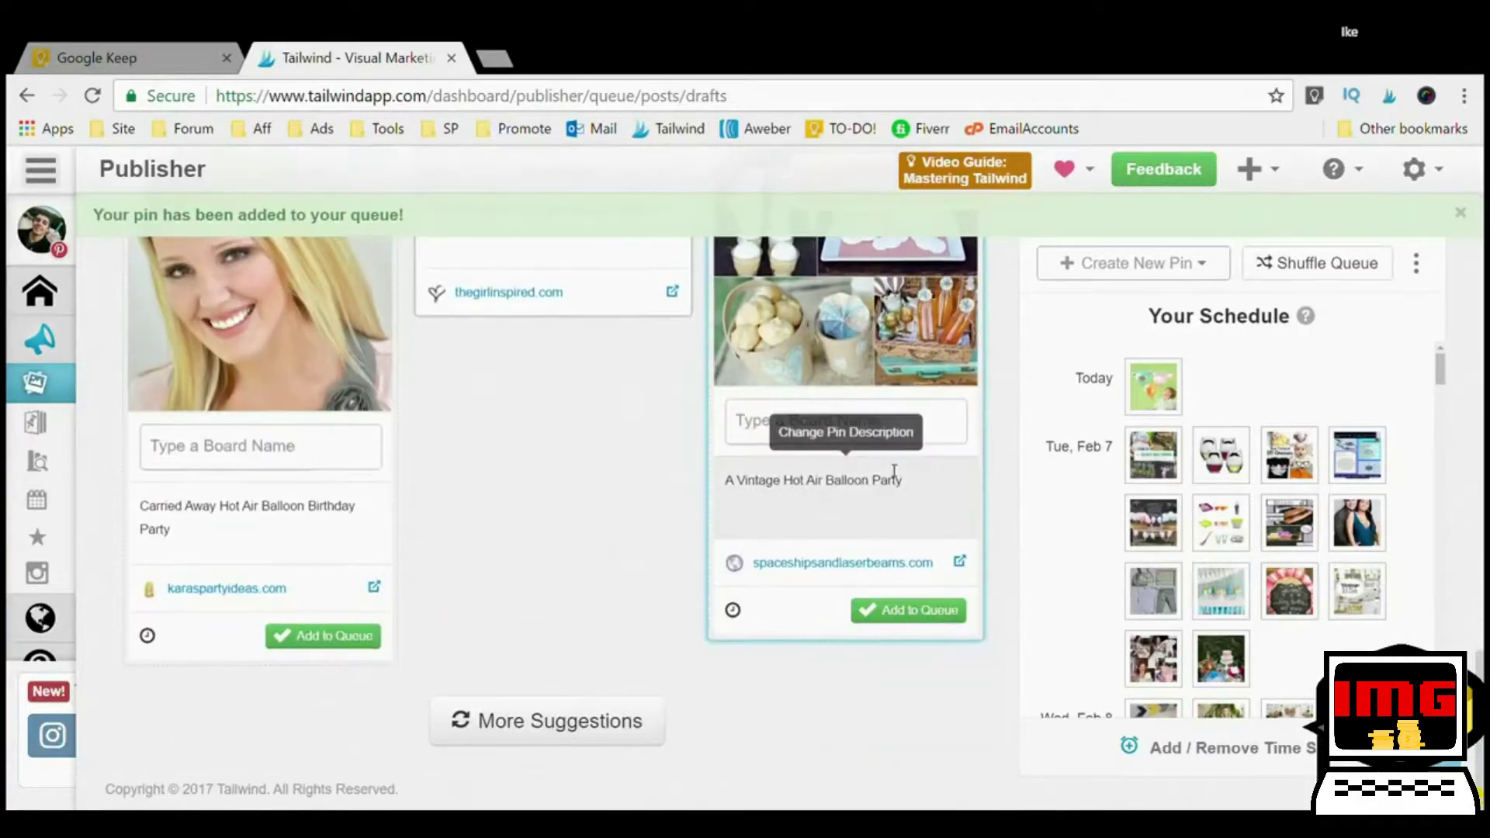
# Queue A Vintage Hot Air Balloon Party pin on the Baby Shower Ideas board
pyautogui.click(853, 426)
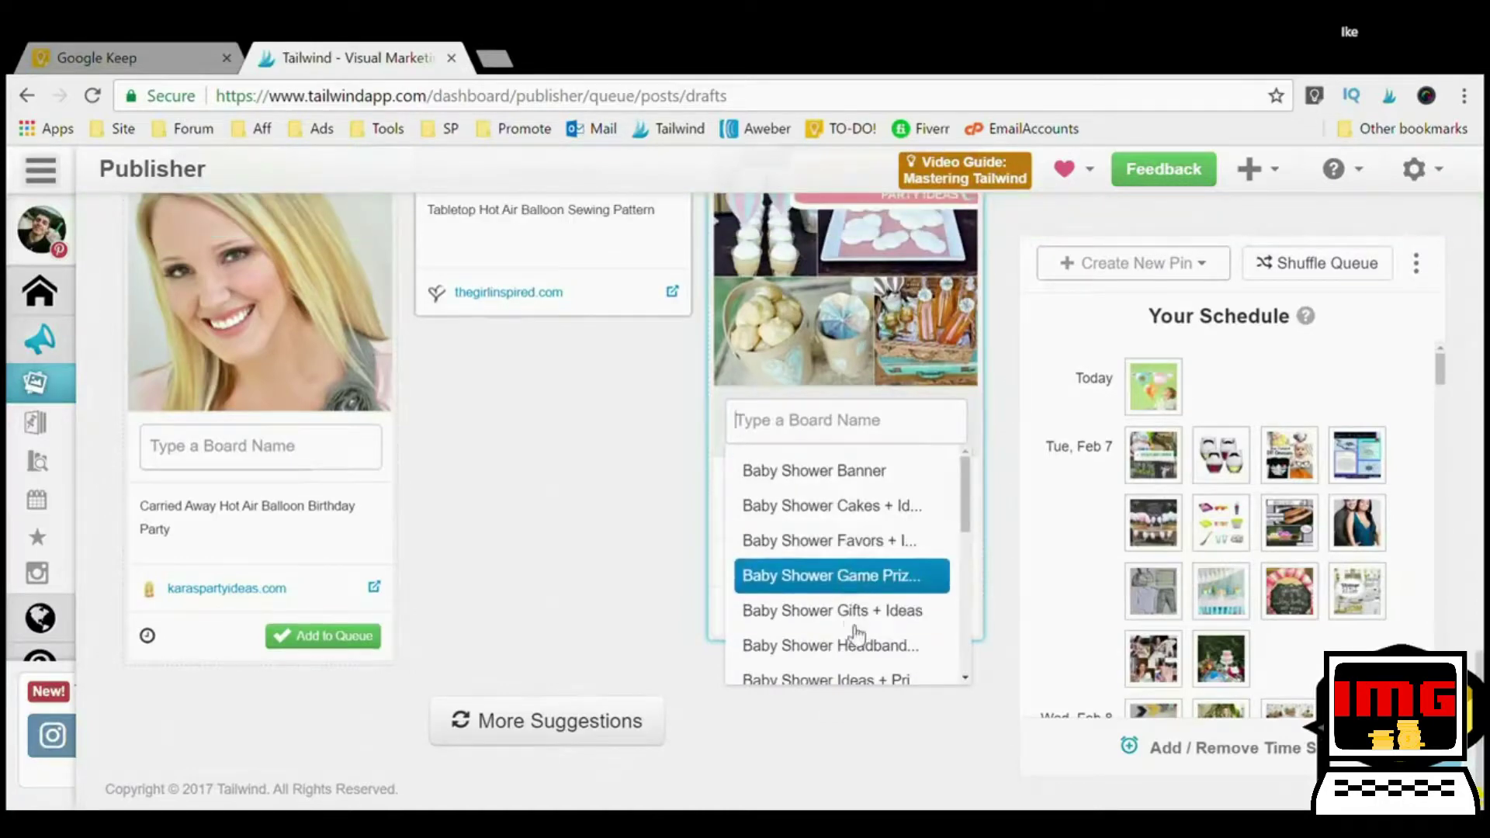
pyautogui.scroll(-1, 854, 593)
pyautogui.scroll(-1, 853, 593)
pyautogui.click(875, 566)
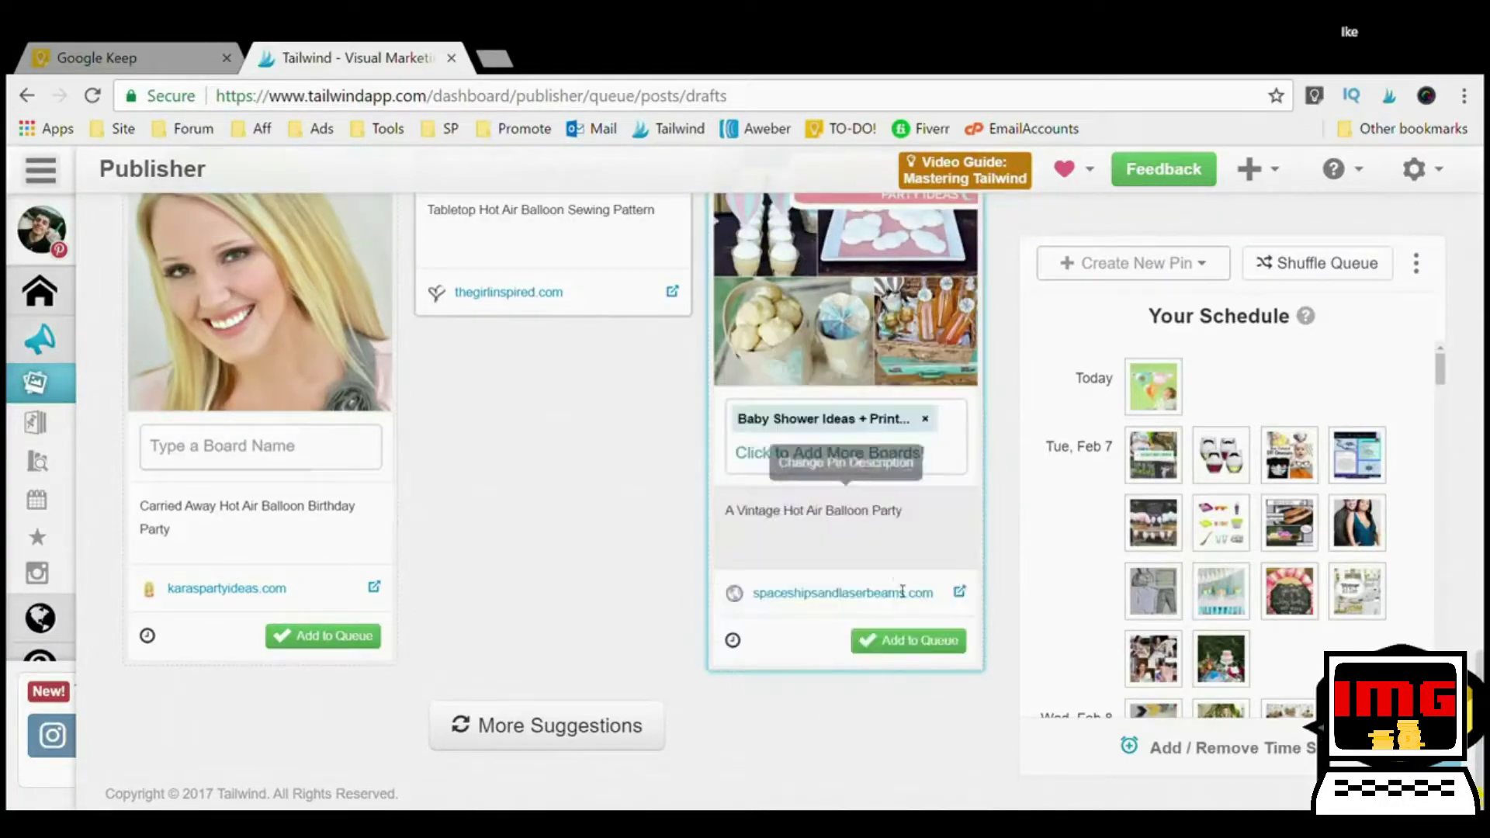
pyautogui.click(920, 649)
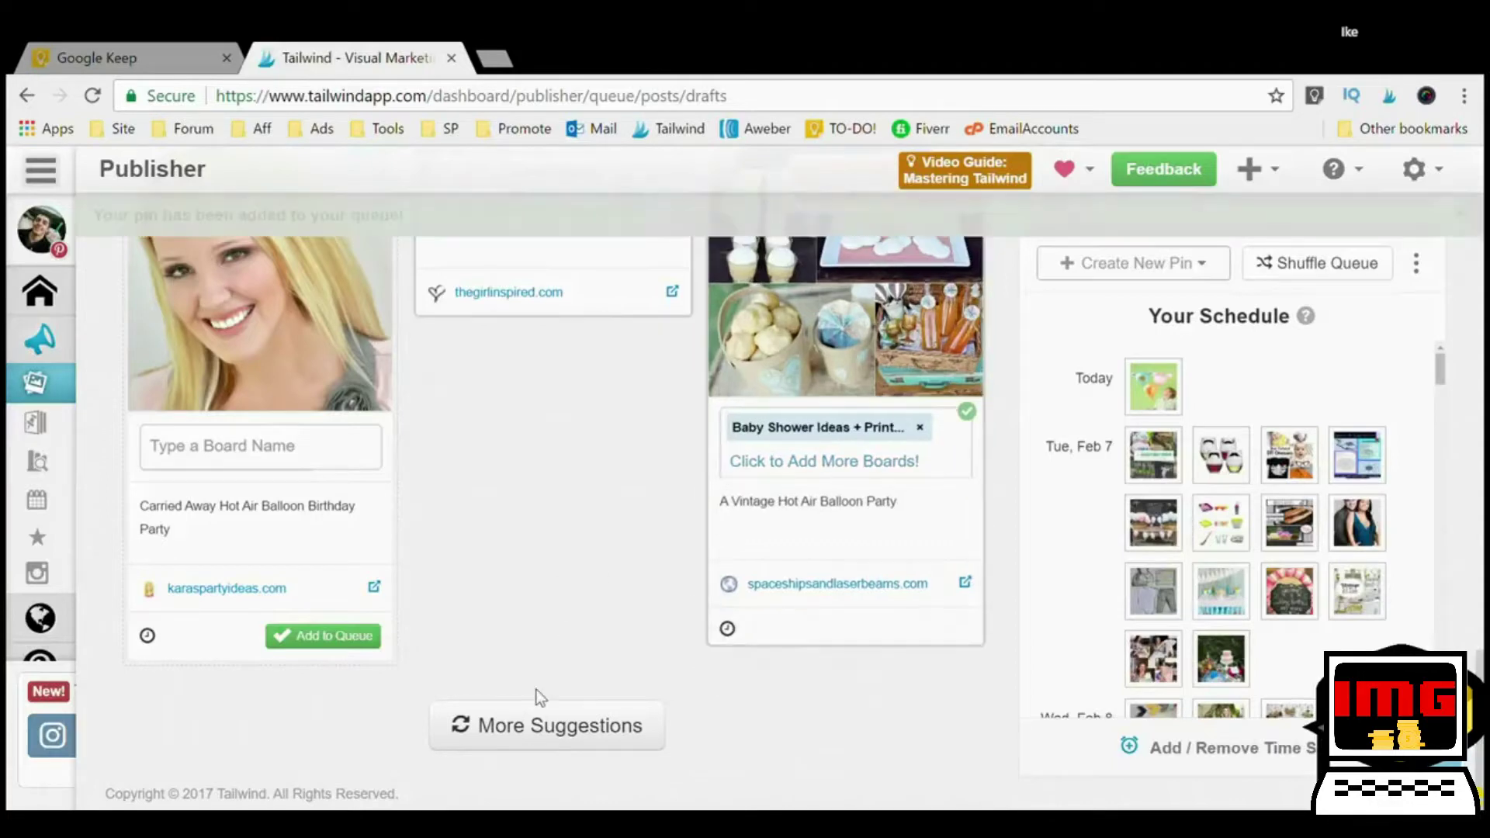